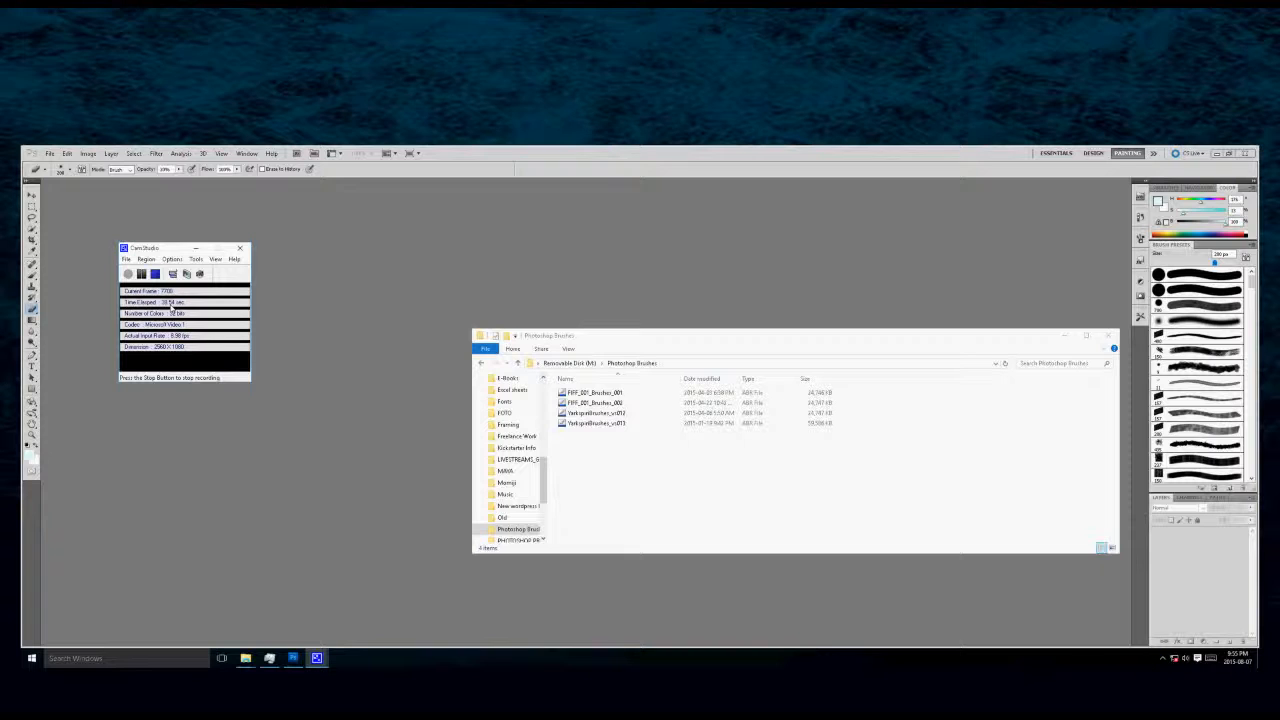
# Step: Open a second File Explorer window showing This PC, keeping the Photoshop Brushes folder window open
pyautogui.moveTo(705, 340); pyautogui.dragTo(720, 299)
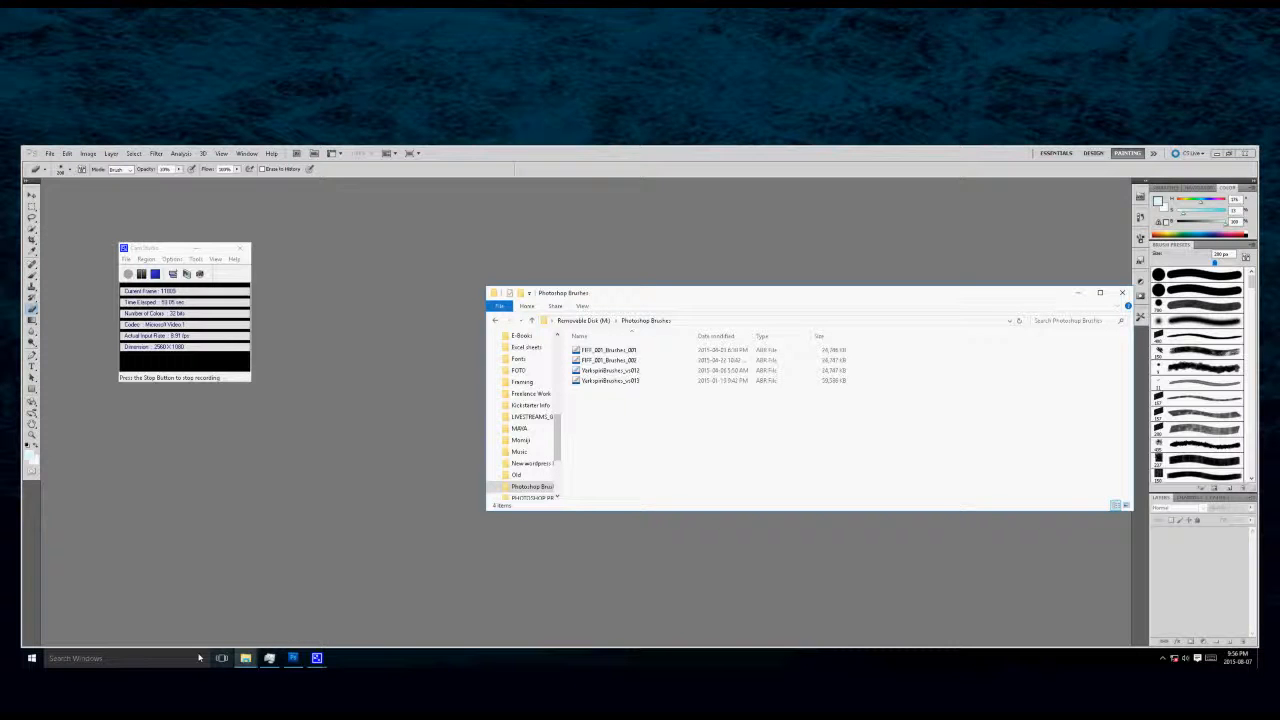
pyautogui.rightClick(245, 658)
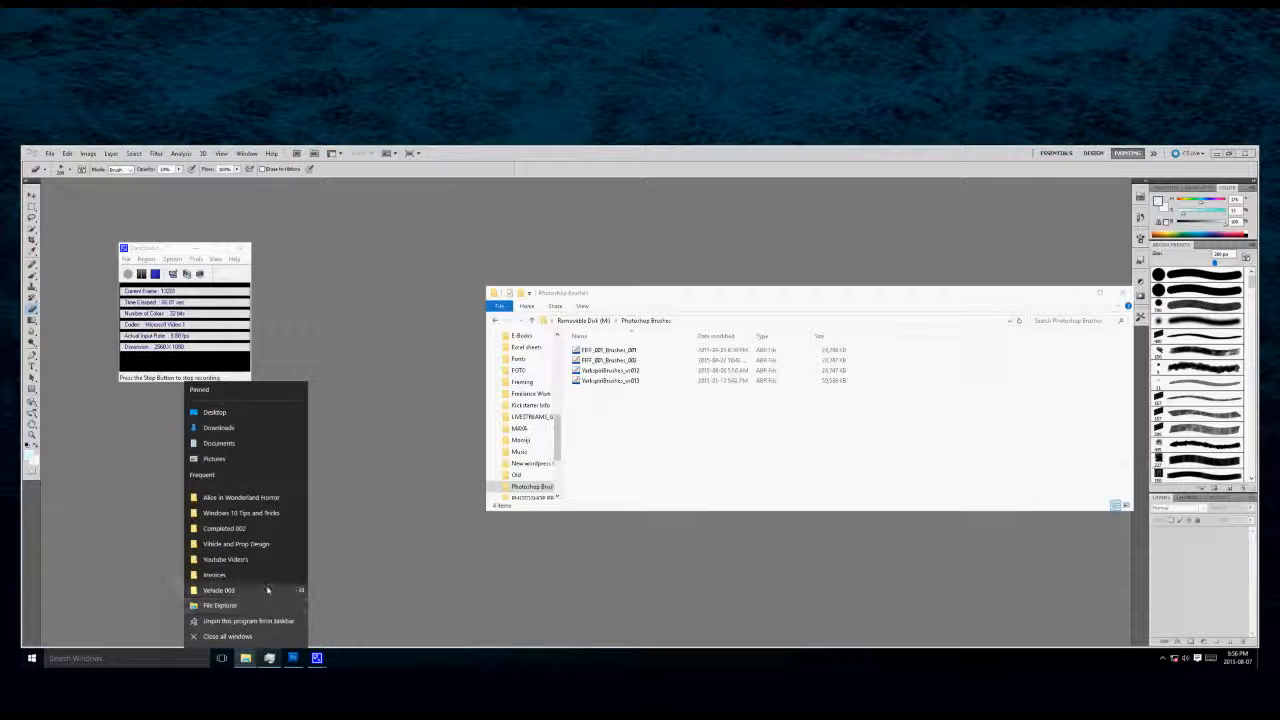
pyautogui.click(219, 590)
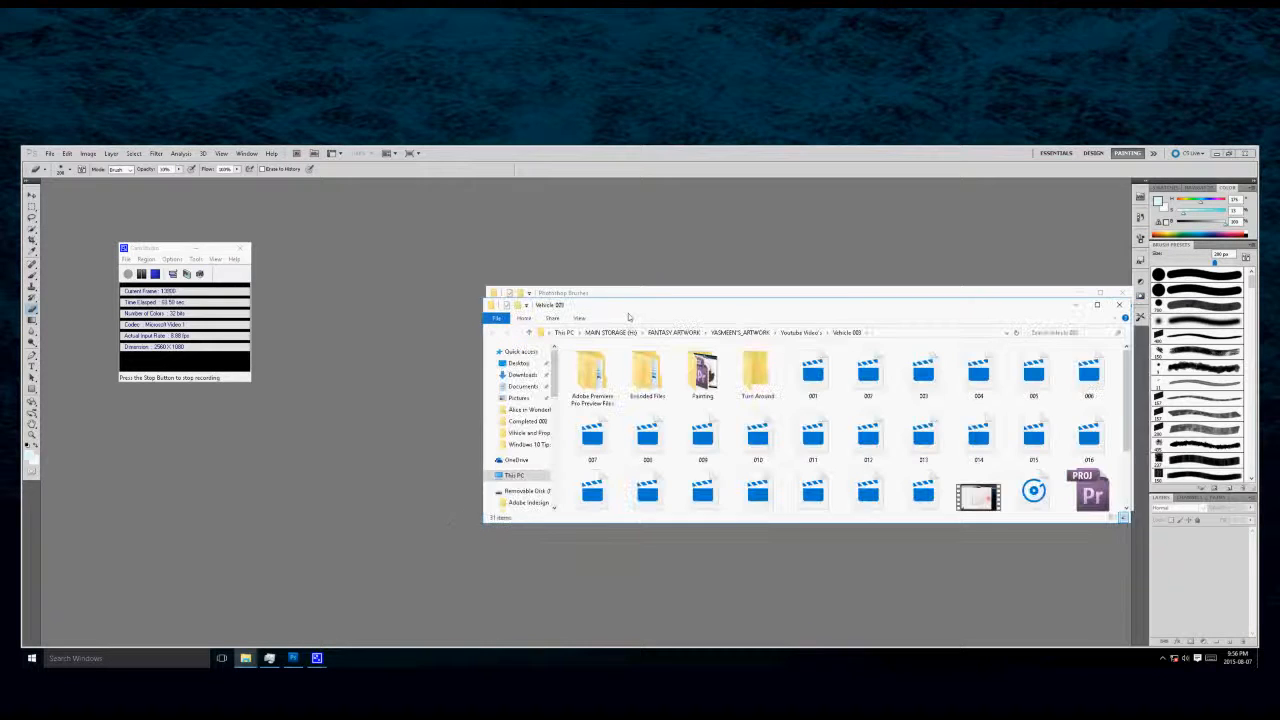
pyautogui.click(228, 544)
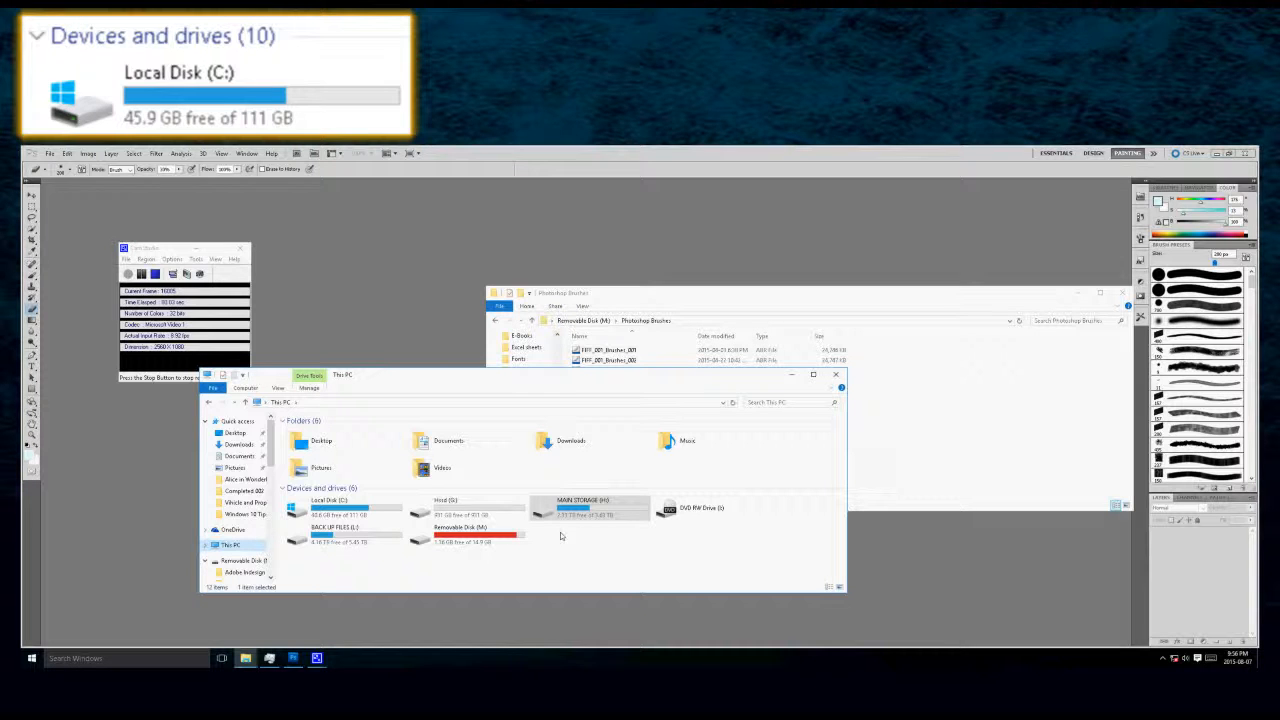
# Step: Open the user's profile folder inside the Users folder on Local Disk (C:)
pyautogui.click(295, 510)
pyautogui.doubleClick(295, 510)
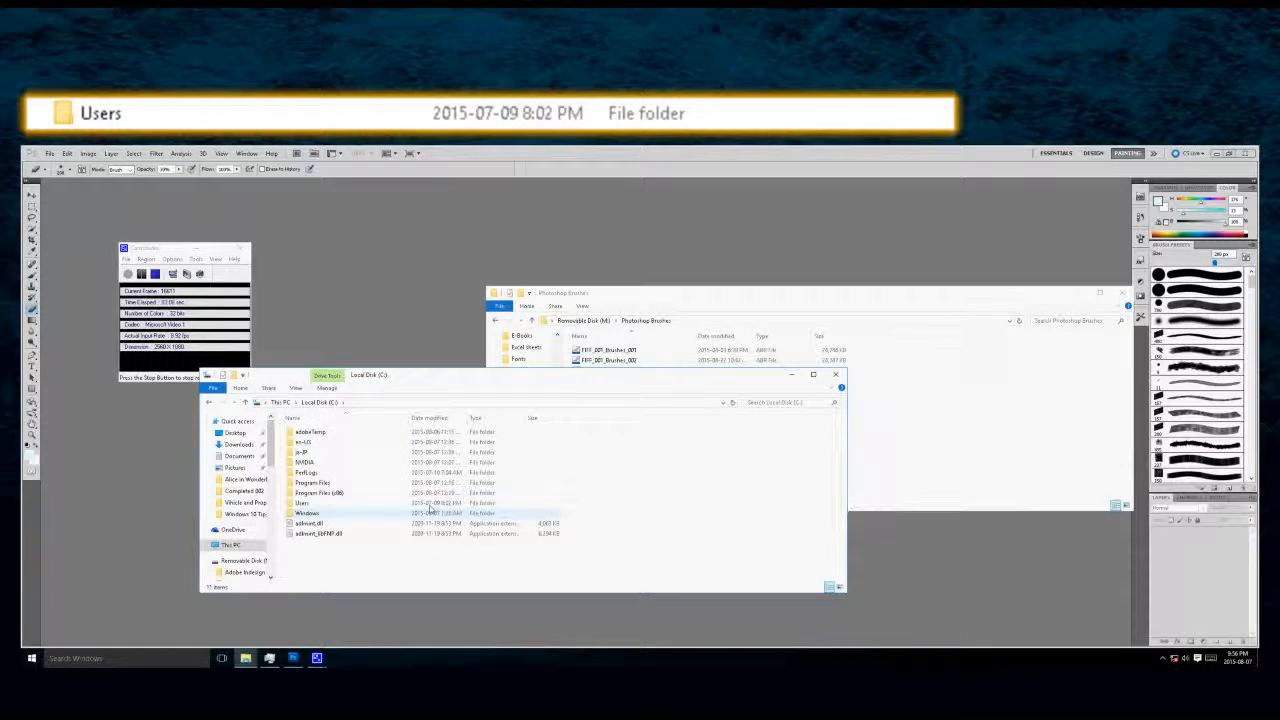
pyautogui.doubleClick(305, 503)
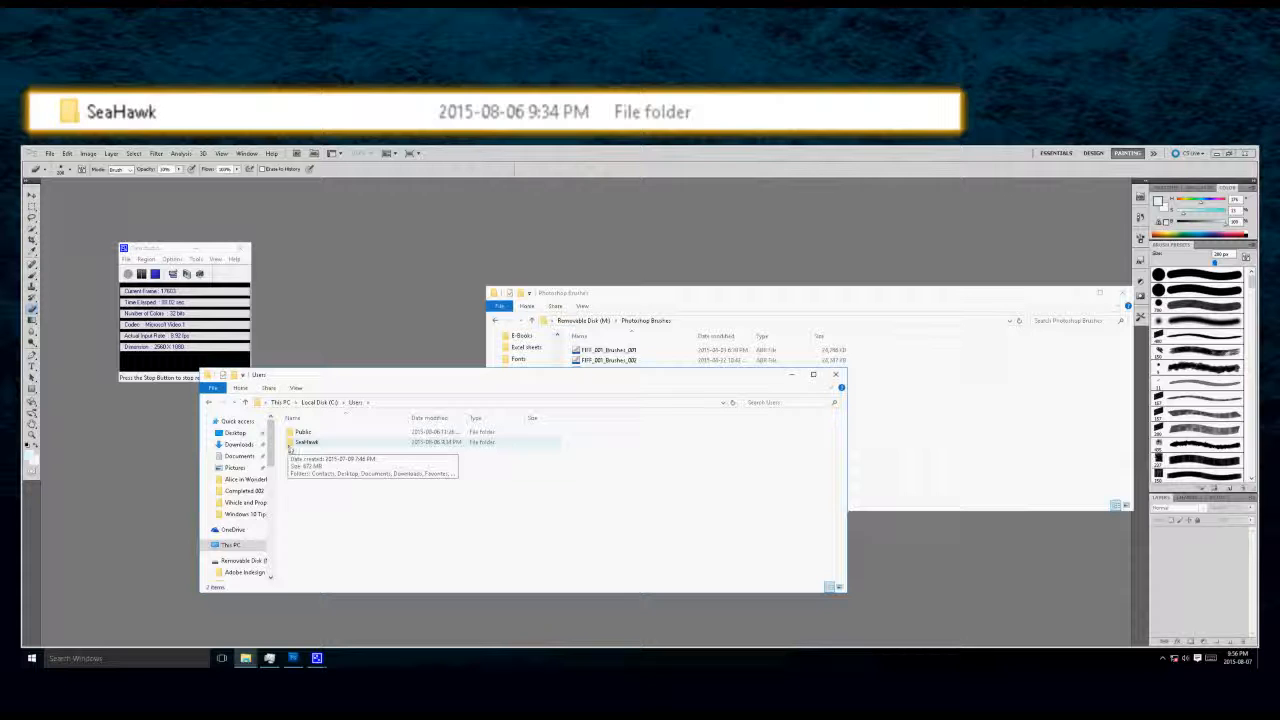
pyautogui.doubleClick(289, 446)
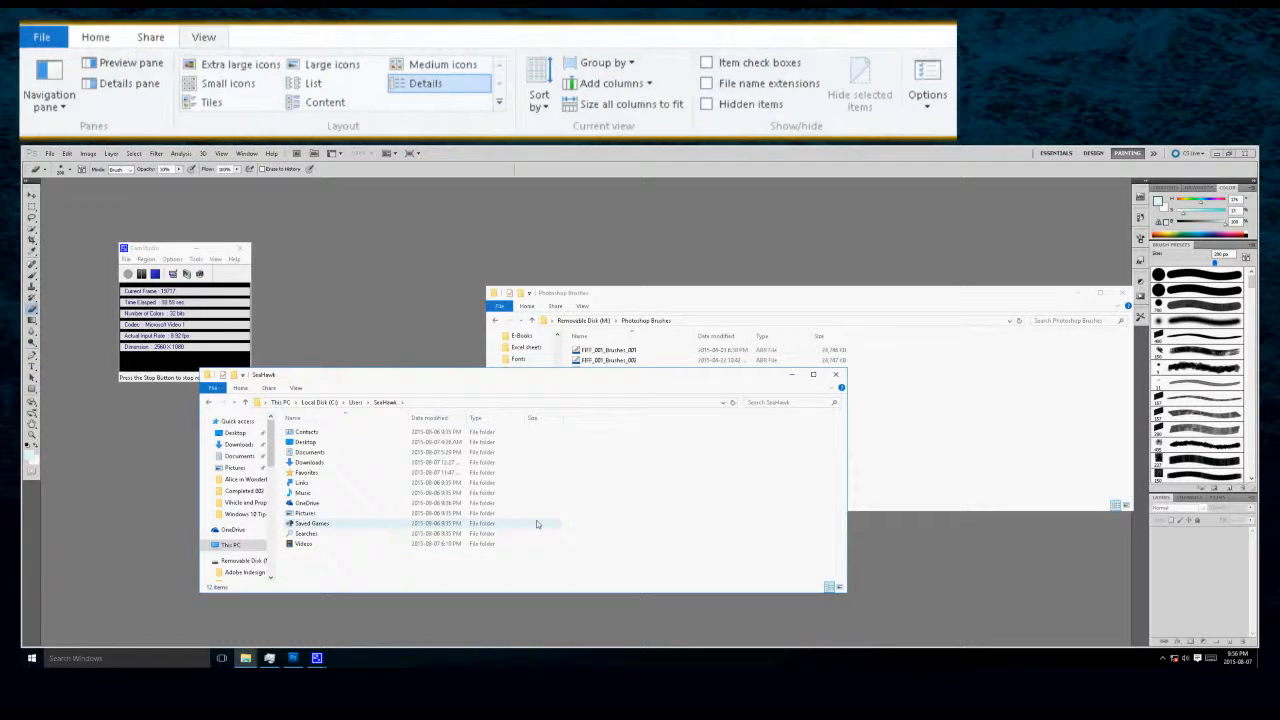
# Step: Turn on the display of hidden items in the profile folder and select the AppData folder
pyautogui.click(296, 388)
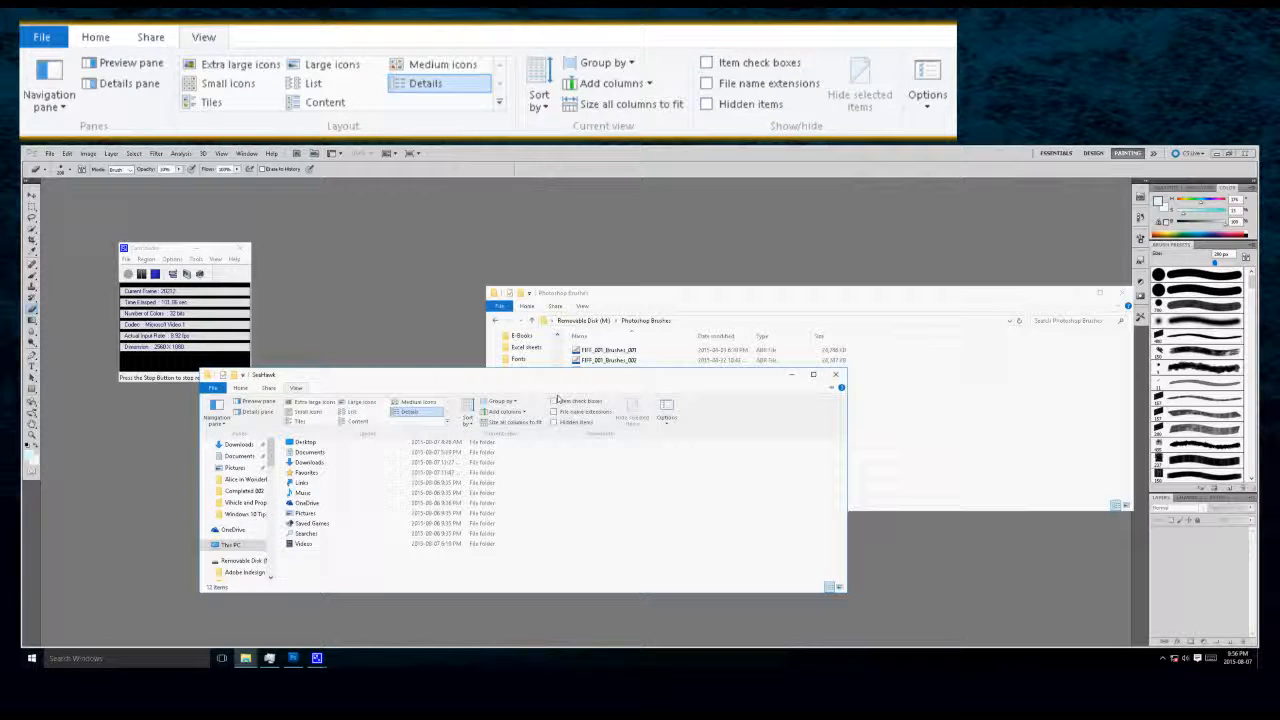
pyautogui.click(555, 423)
pyautogui.click(316, 433)
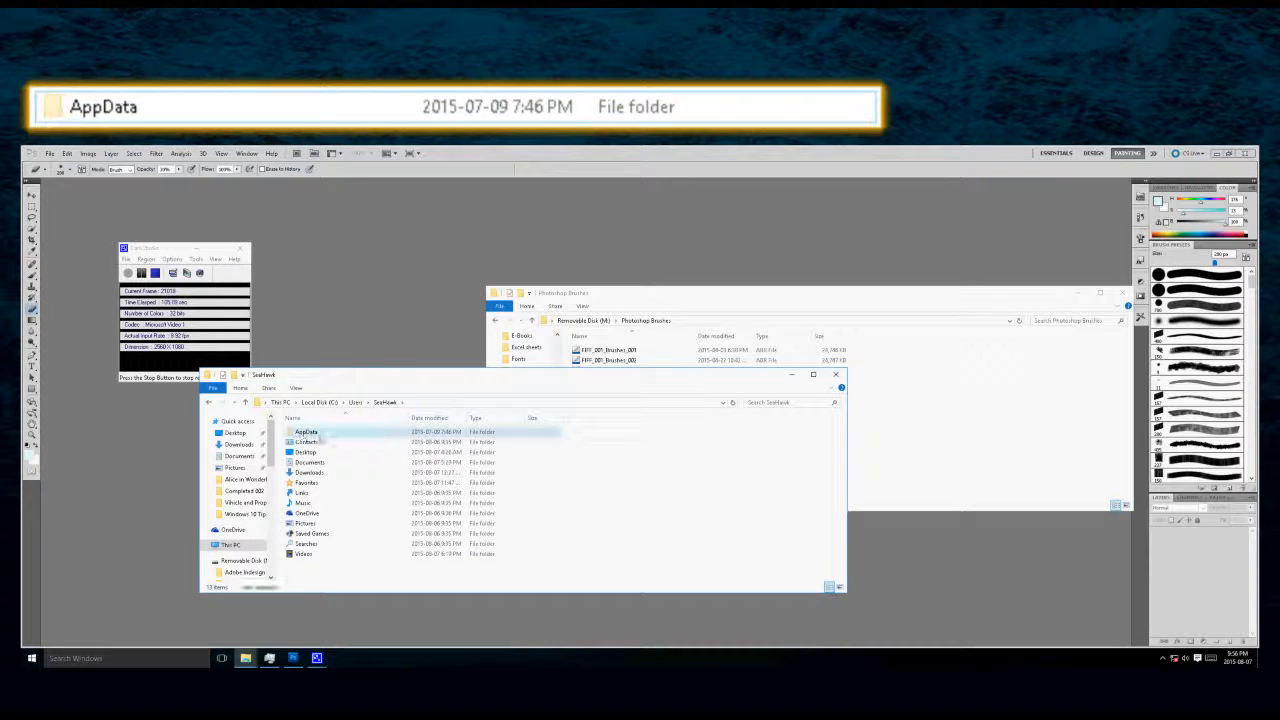
# Step: Browse from AppData through Roaming, Adobe, Adobe Photoshop CS5 and Presets to the Brushes folder
pyautogui.doubleClick(309, 433)
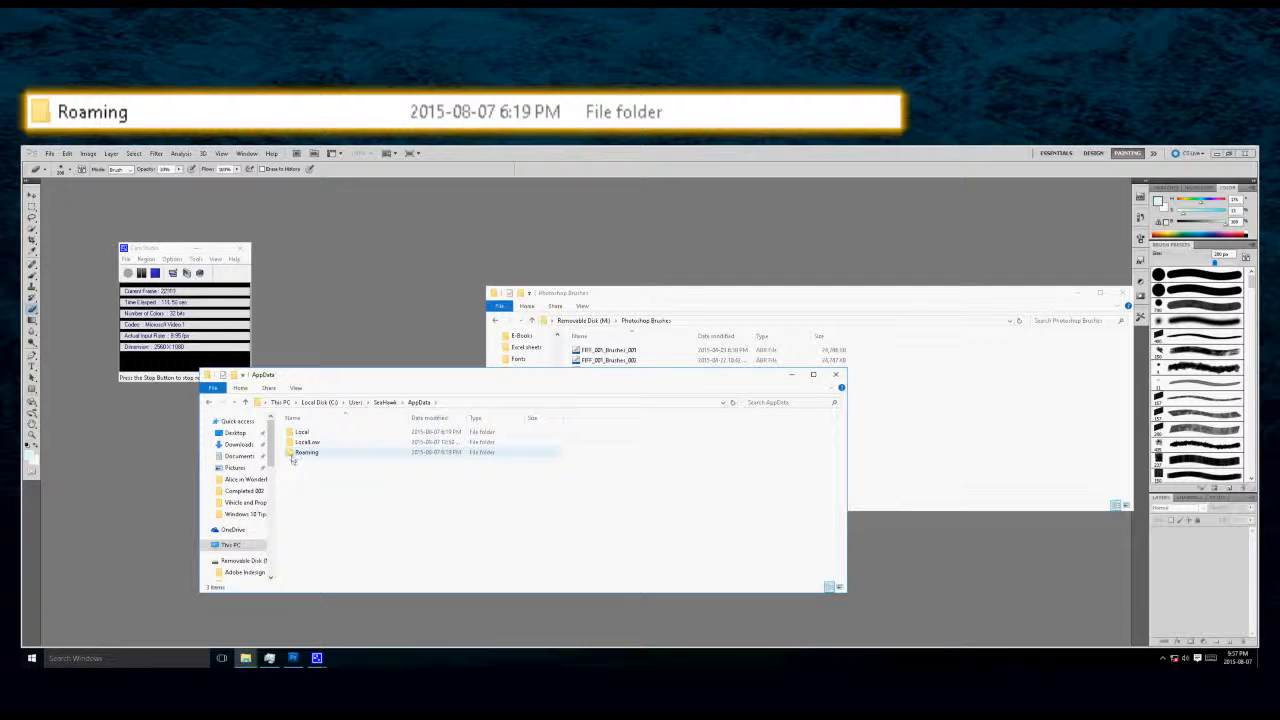
pyautogui.doubleClick(300, 453)
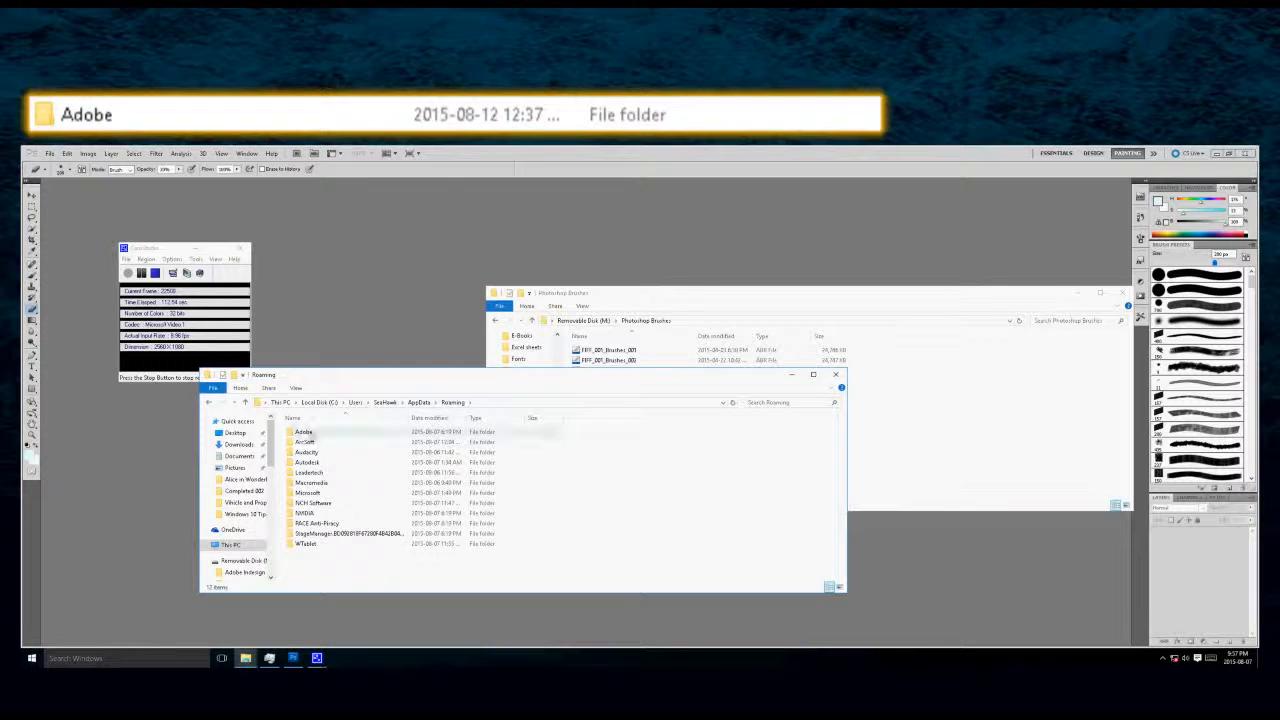
pyautogui.doubleClick(303, 432)
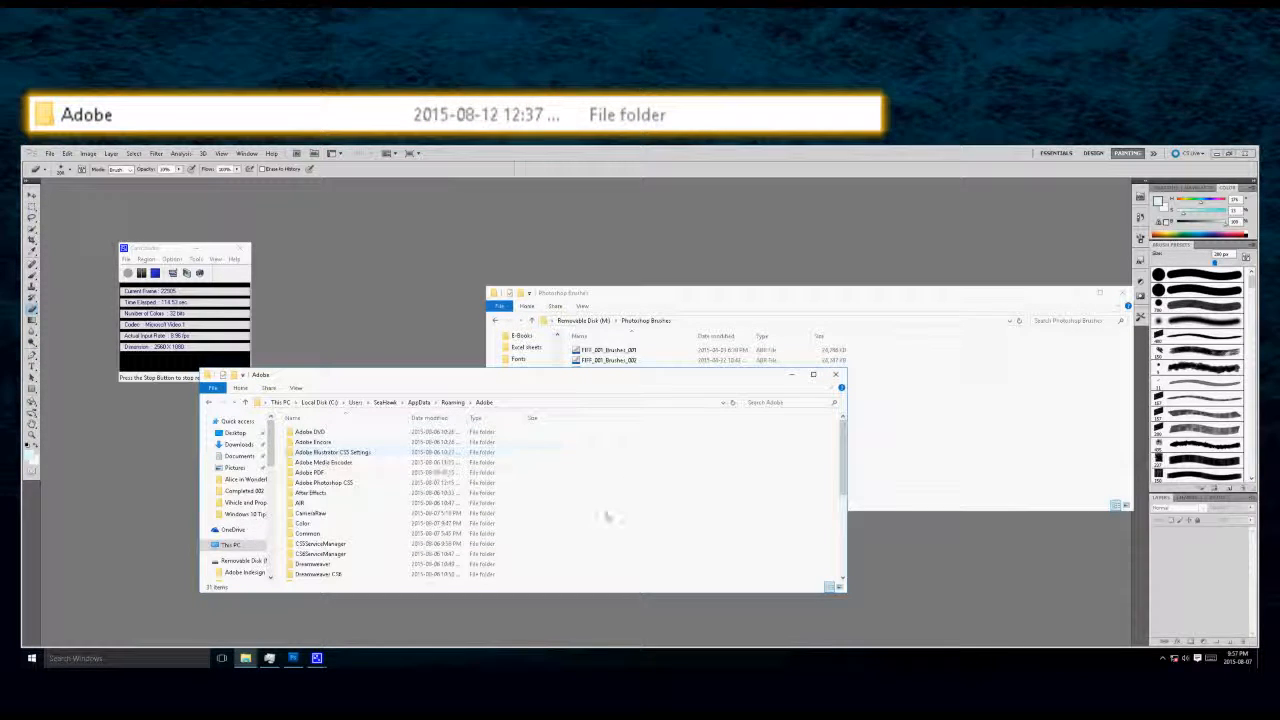
pyautogui.scroll(-1, 605, 509)
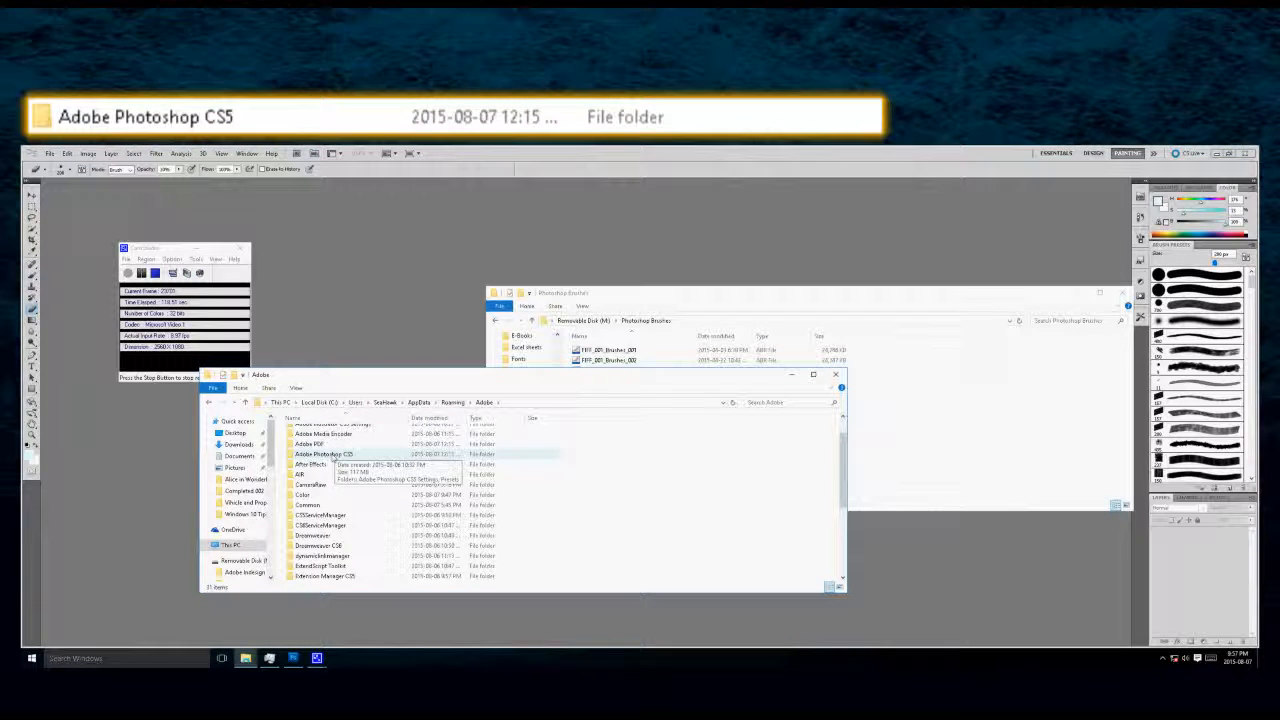
pyautogui.doubleClick(333, 455)
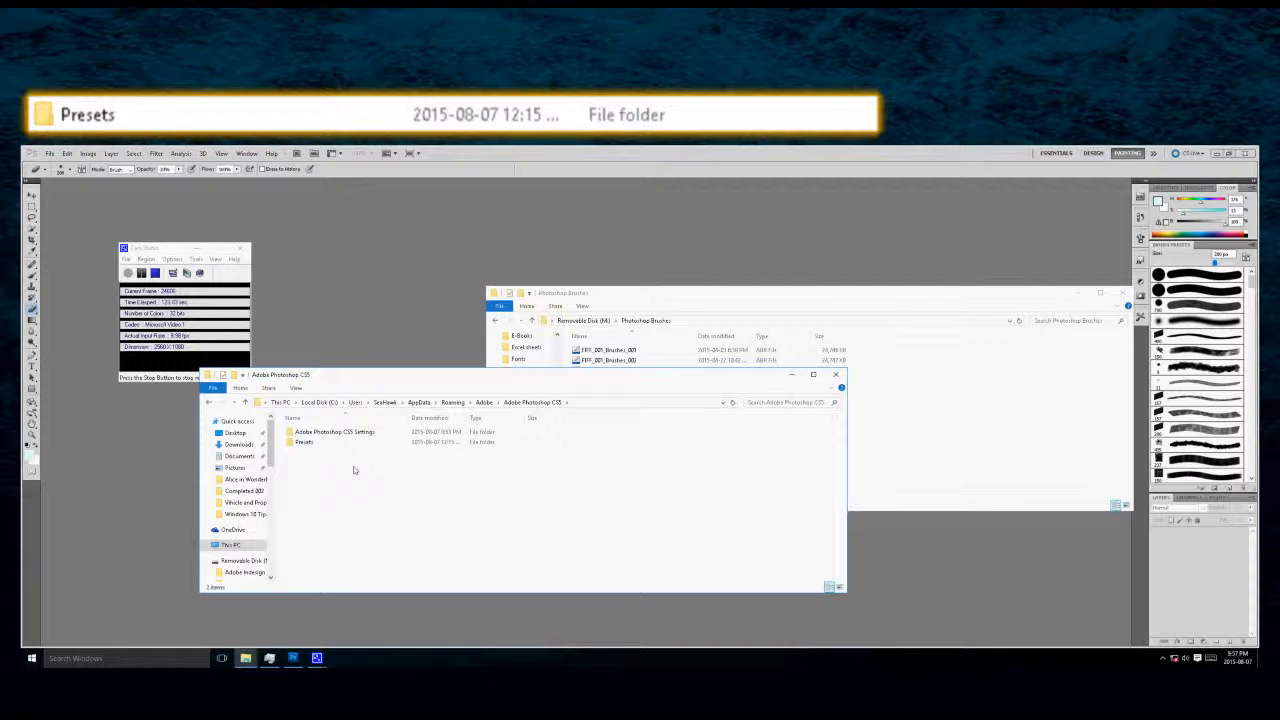
pyautogui.doubleClick(300, 442)
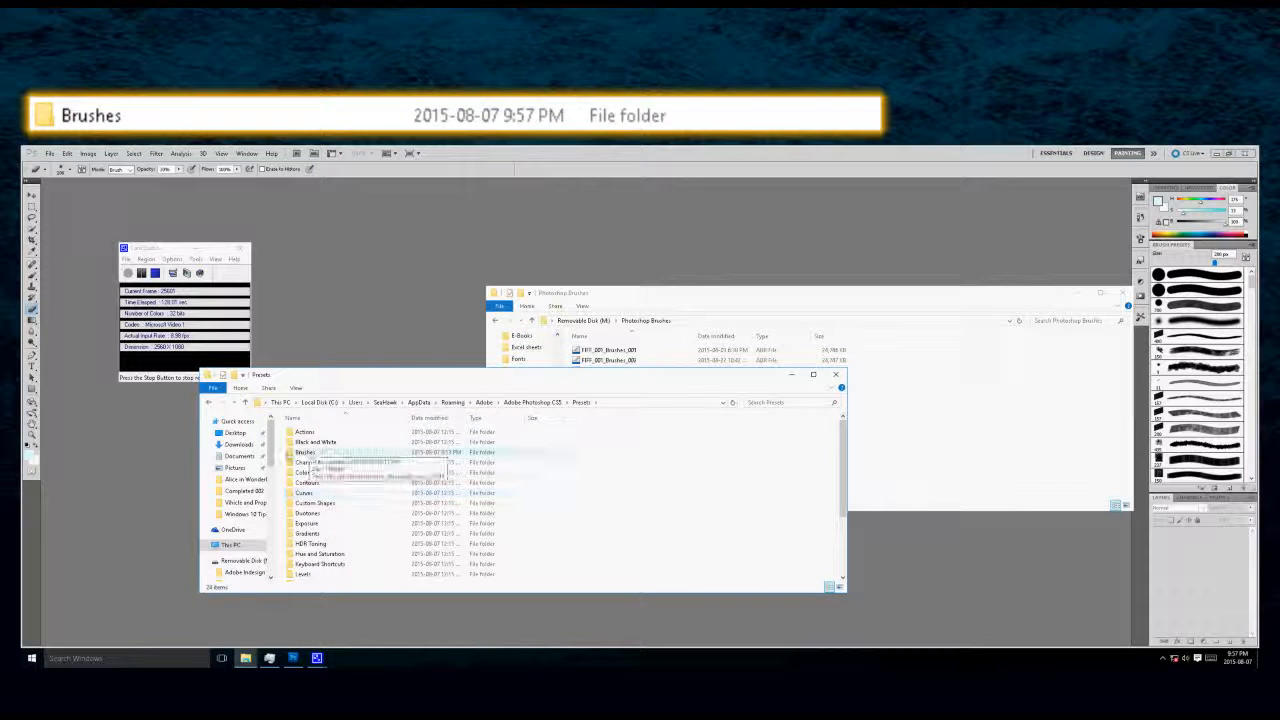
pyautogui.doubleClick(289, 453)
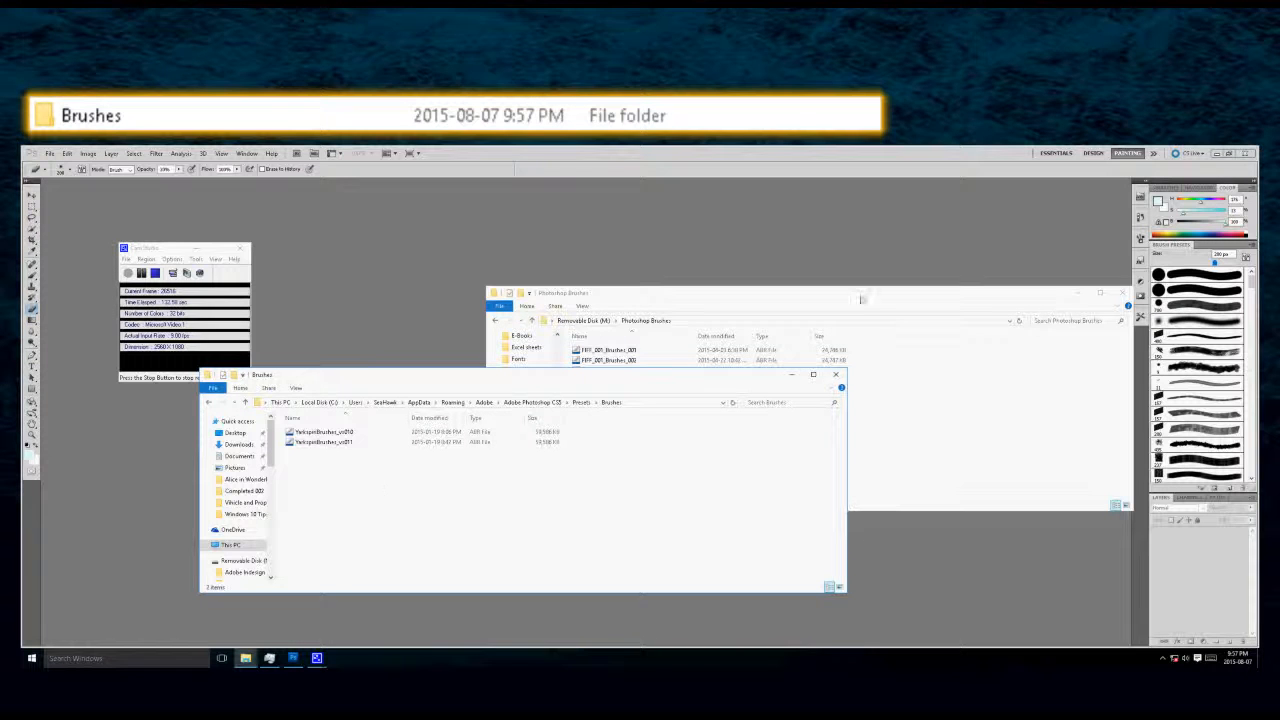
# Step: Copy all four brush files from the removable disk's Photoshop Brushes folder into the Presets Brushes folder
pyautogui.moveTo(860, 297); pyautogui.dragTo(950, 300)
pyautogui.moveTo(749, 440)
pyautogui.mouseDown()
pyautogui.moveTo(717, 388)
pyautogui.moveTo(668, 350)
pyautogui.moveTo(444, 515)
pyautogui.moveTo(586, 518)
pyautogui.mouseUp()
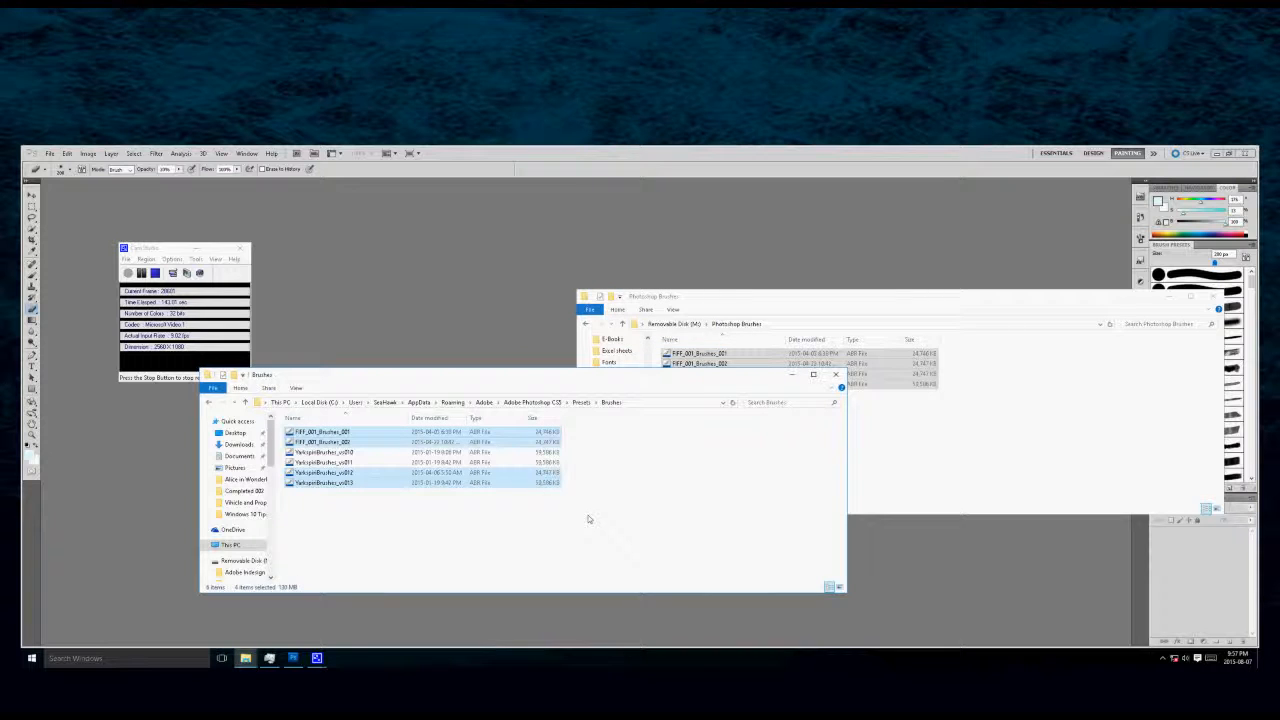
# Step: Switch to Photoshop and load the copied brush file ending in vs013 into the brush presets
pyautogui.click(503, 310)
pyautogui.click(49, 153)
pyautogui.click(49, 153)
pyautogui.click(50, 153)
pyautogui.click(50, 153)
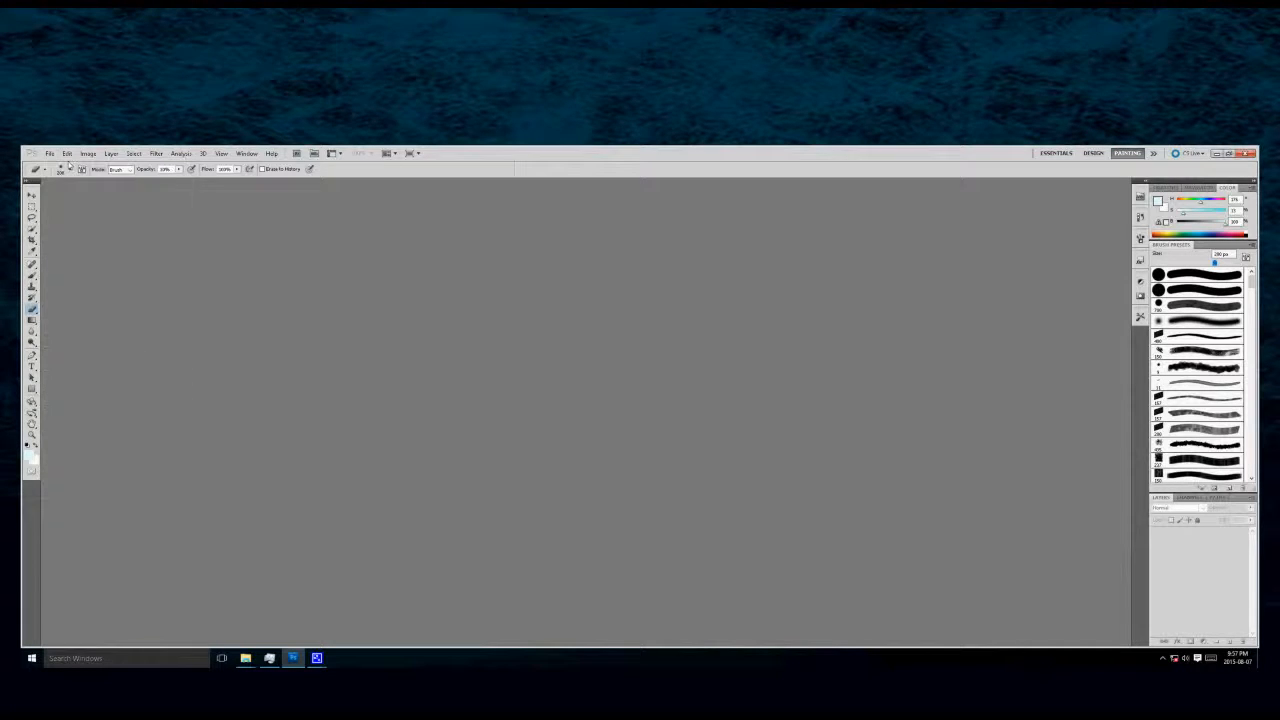
pyautogui.click(69, 171)
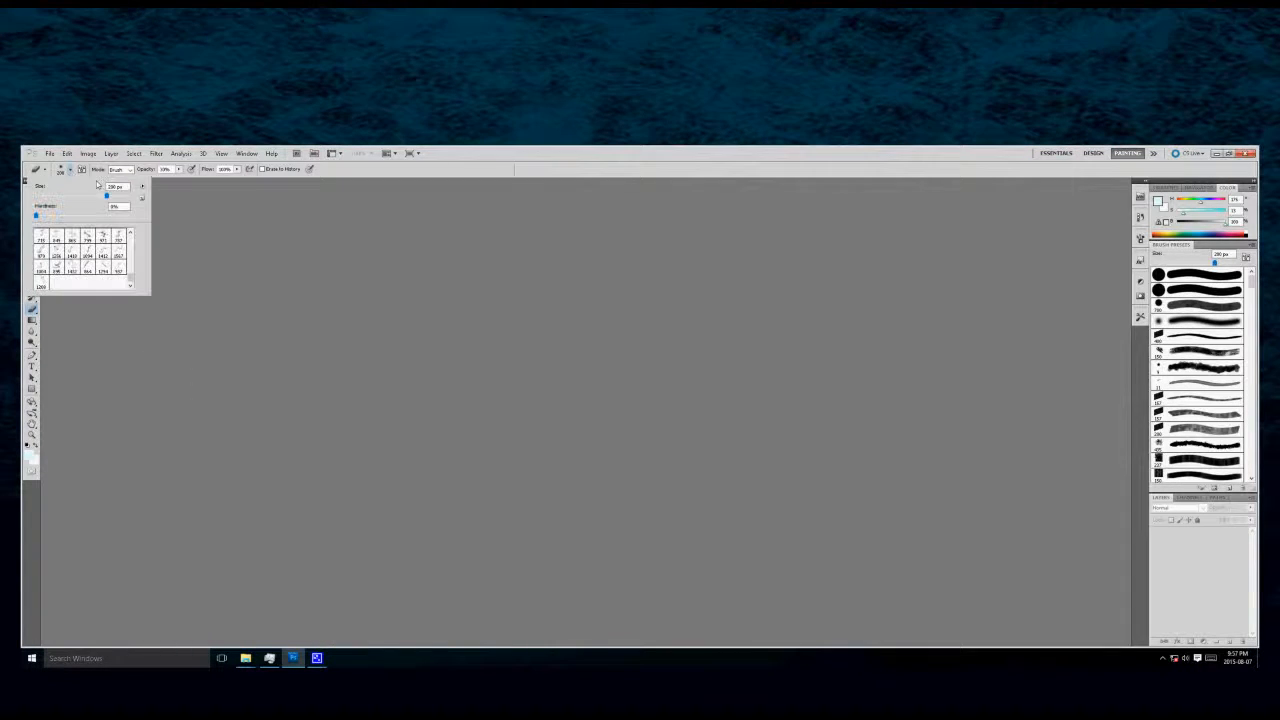
pyautogui.click(143, 188)
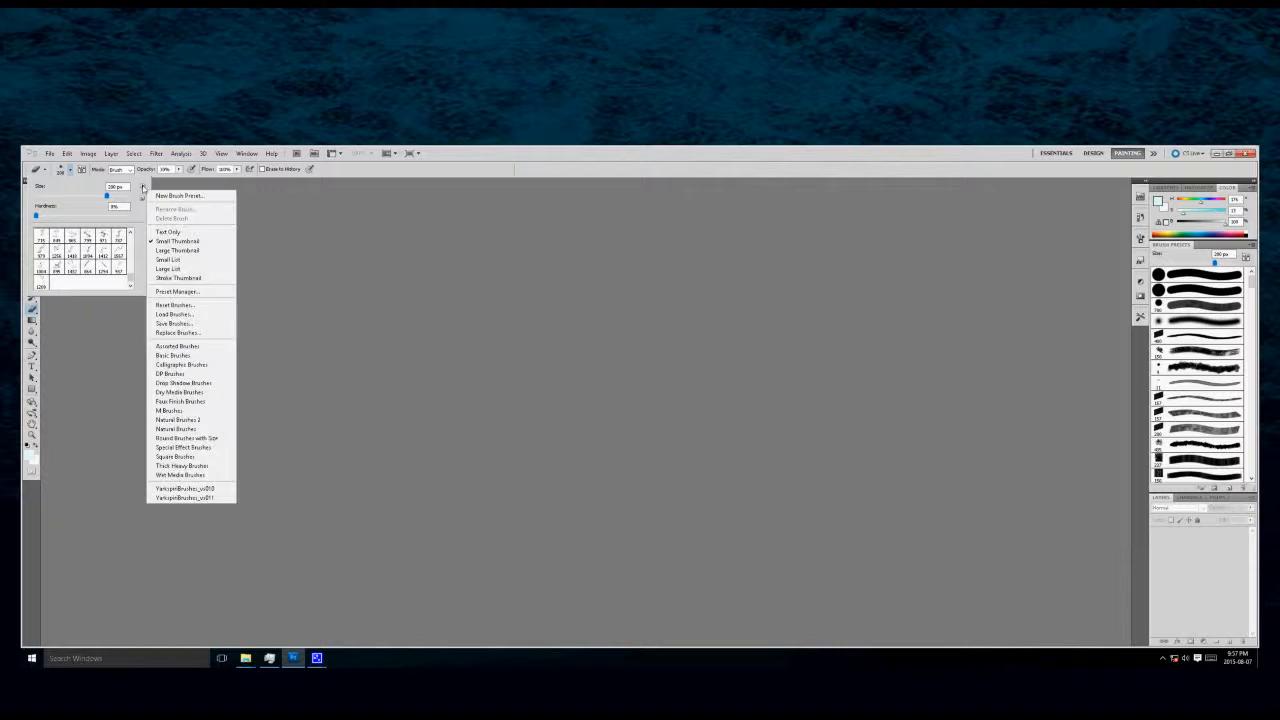
pyautogui.click(175, 314)
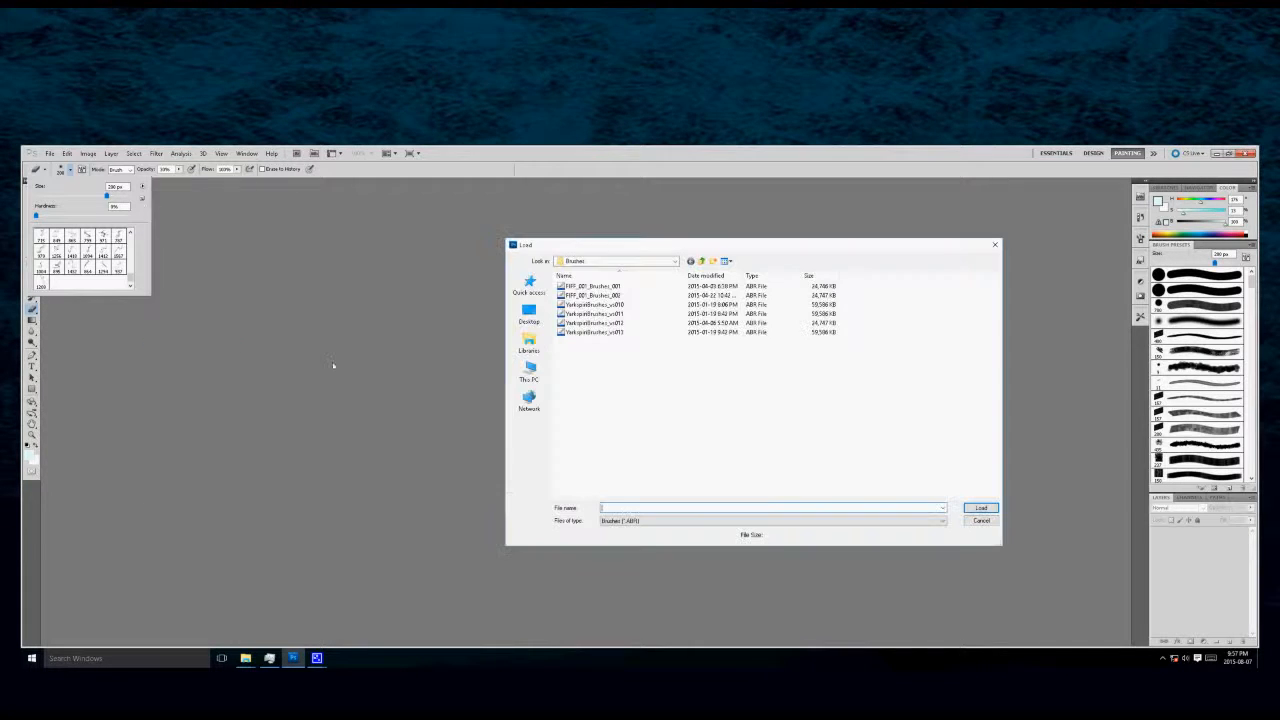
pyautogui.click(600, 332)
pyautogui.click(981, 508)
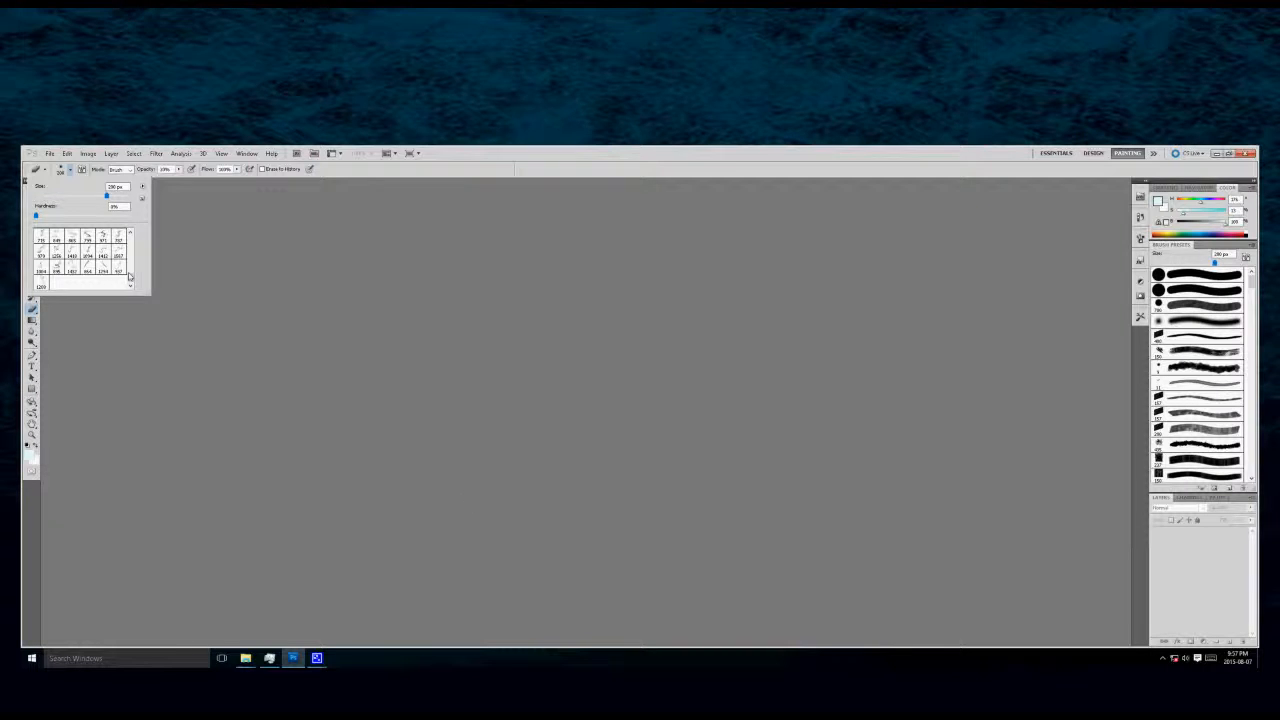
# Step: Enlarge the brush preset picker, examine the available brushes through the end of the list, and close it
pyautogui.moveTo(129, 276); pyautogui.dragTo(129, 232)
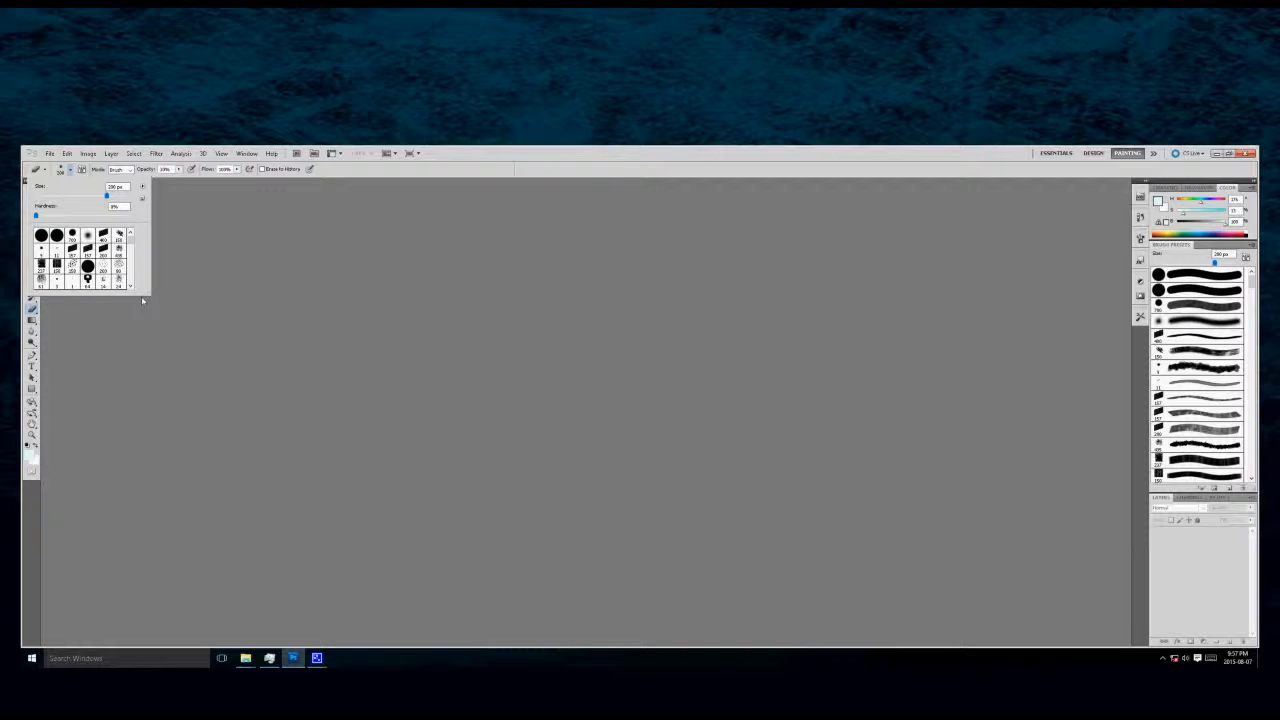
pyautogui.moveTo(142, 299); pyautogui.dragTo(169, 467)
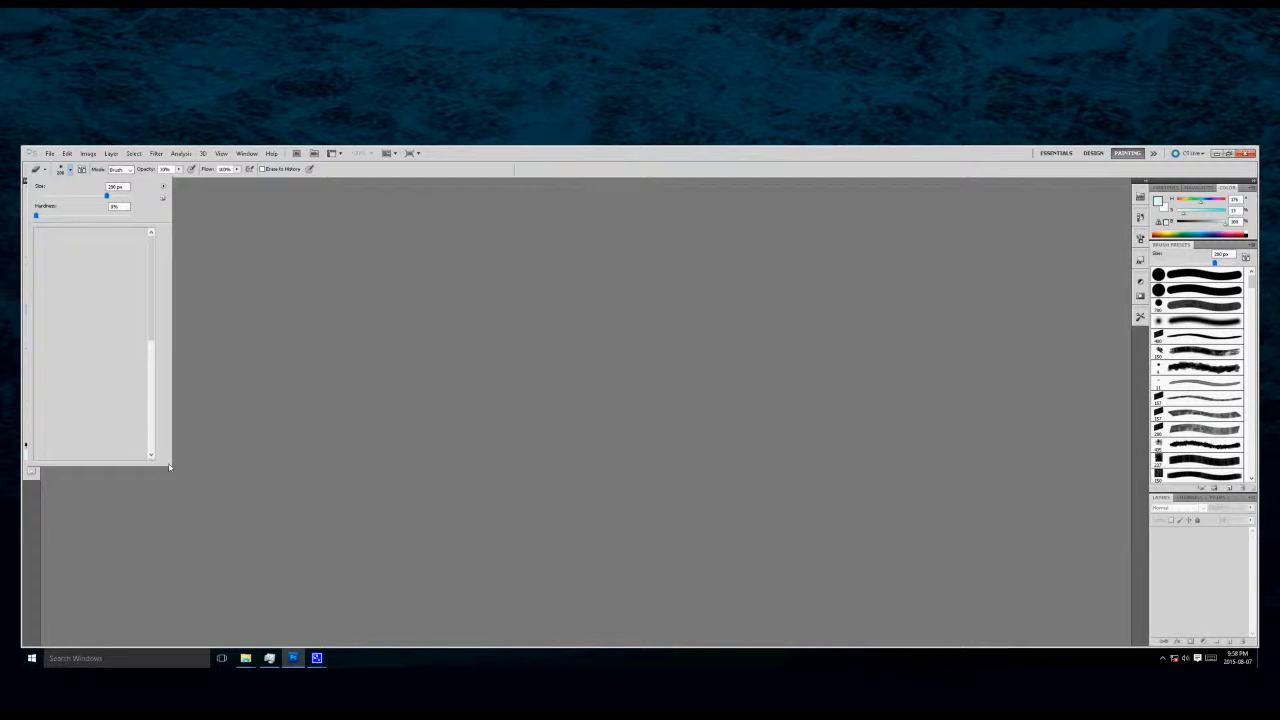
pyautogui.scroll(-1, 120, 338)
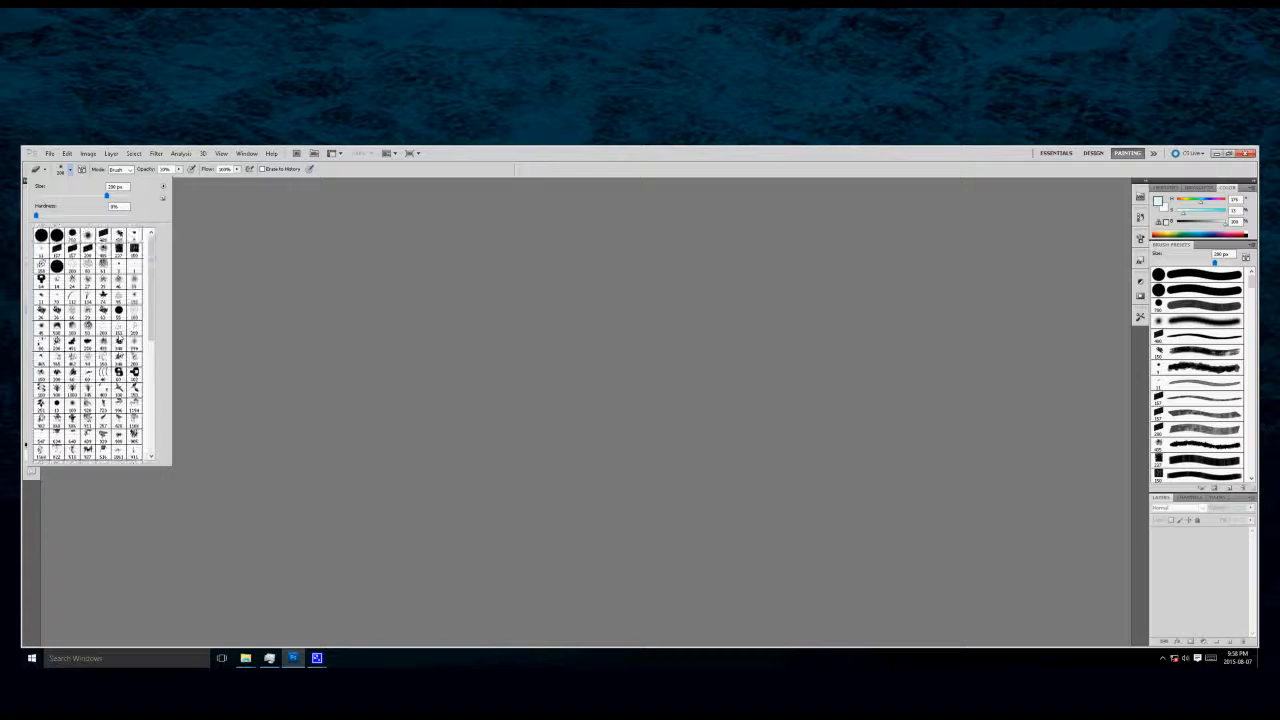
pyautogui.scroll(-3, 120, 338)
pyautogui.scroll(-3, 72, 370)
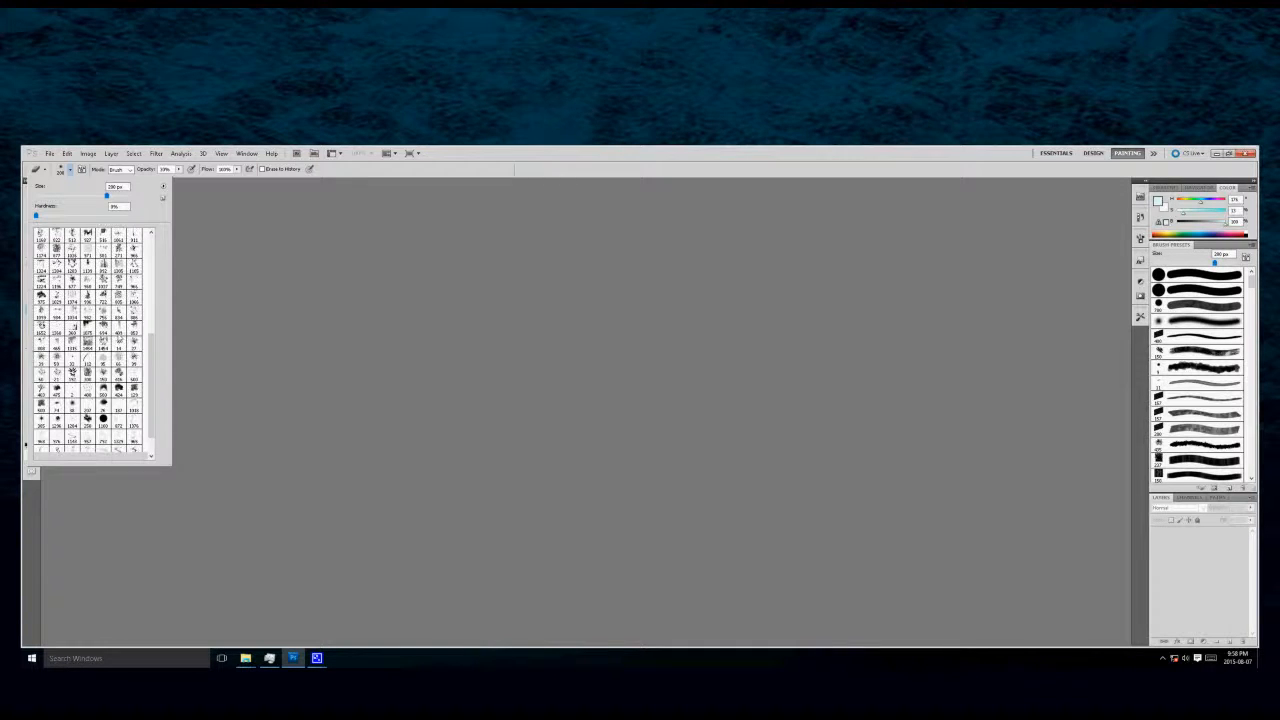
pyautogui.scroll(-2, 72, 370)
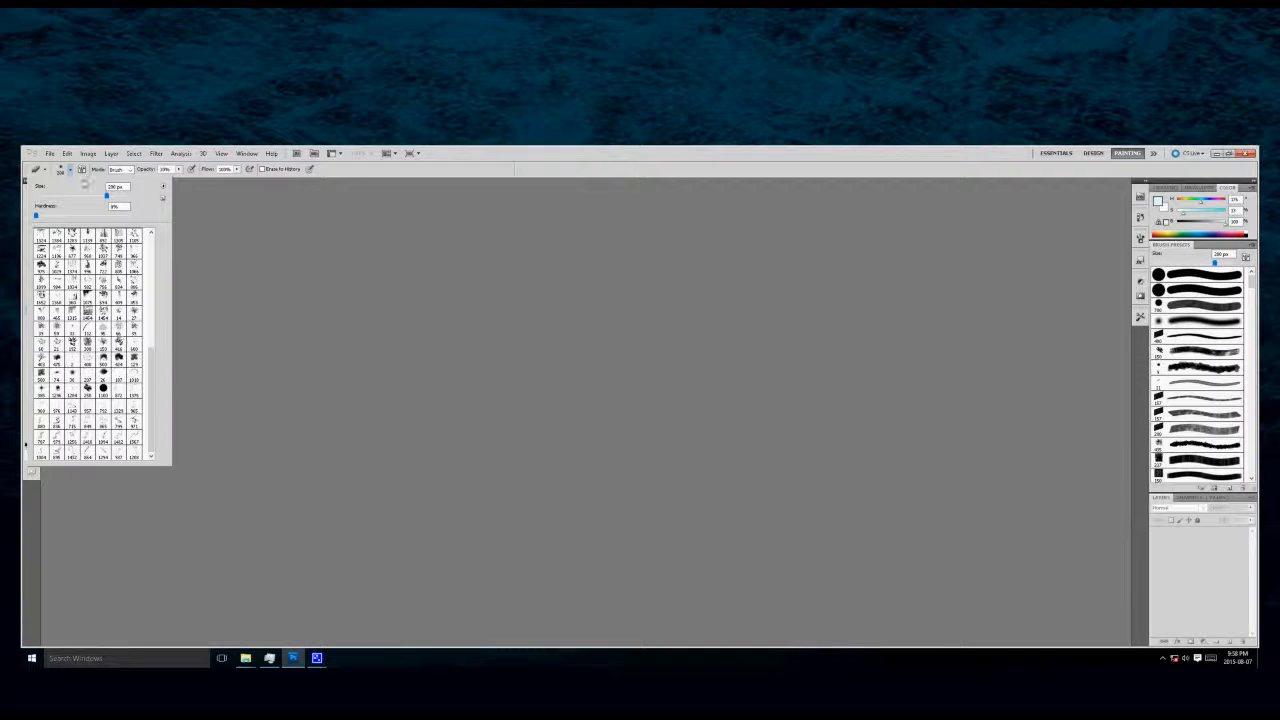
pyautogui.click(70, 172)
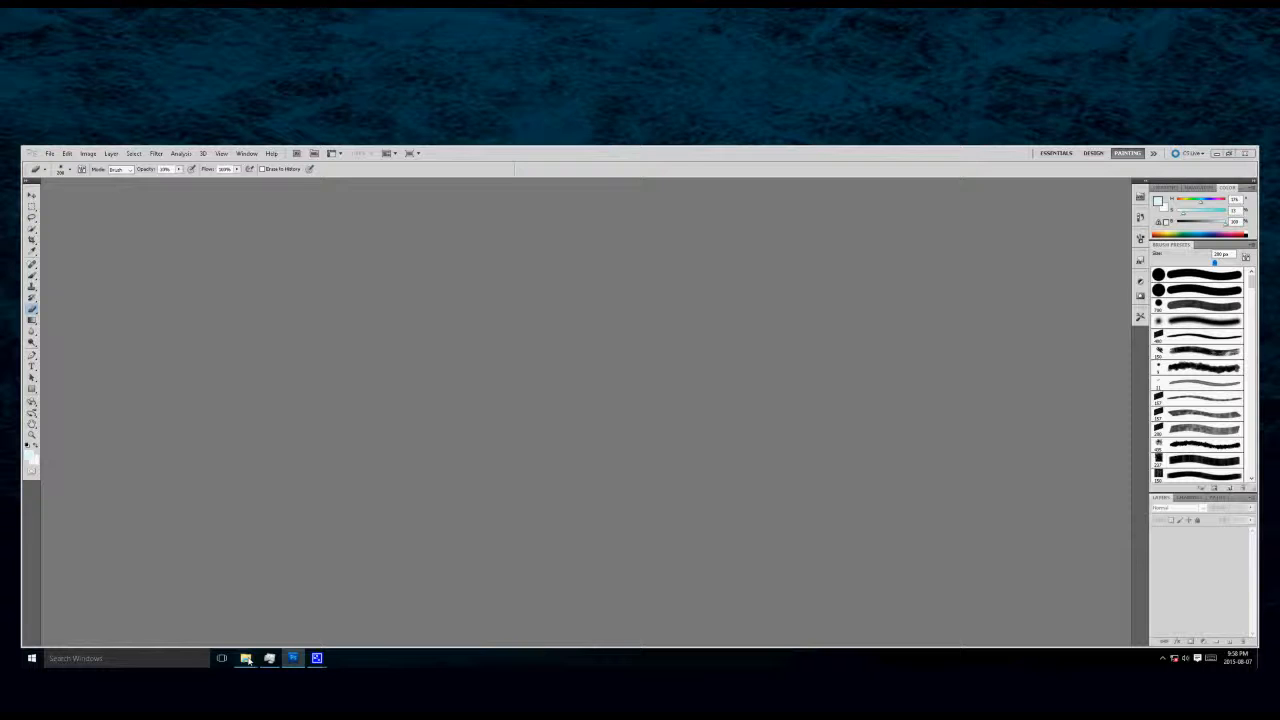
# Step: Return to the Brushes folder window and open the WorkSpaces folder inside Adobe Photoshop CS5 Settings
pyautogui.moveTo(247, 660)
pyautogui.click(342, 621)
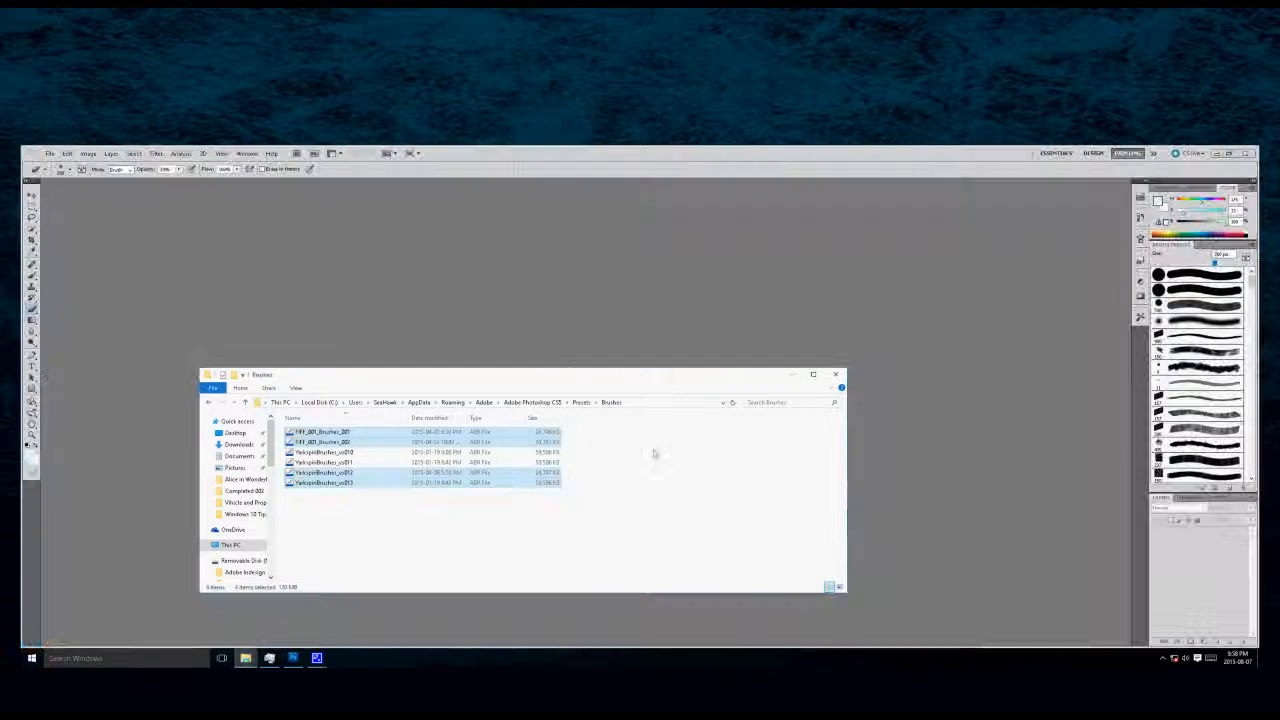
pyautogui.moveTo(547, 367); pyautogui.dragTo(569, 290)
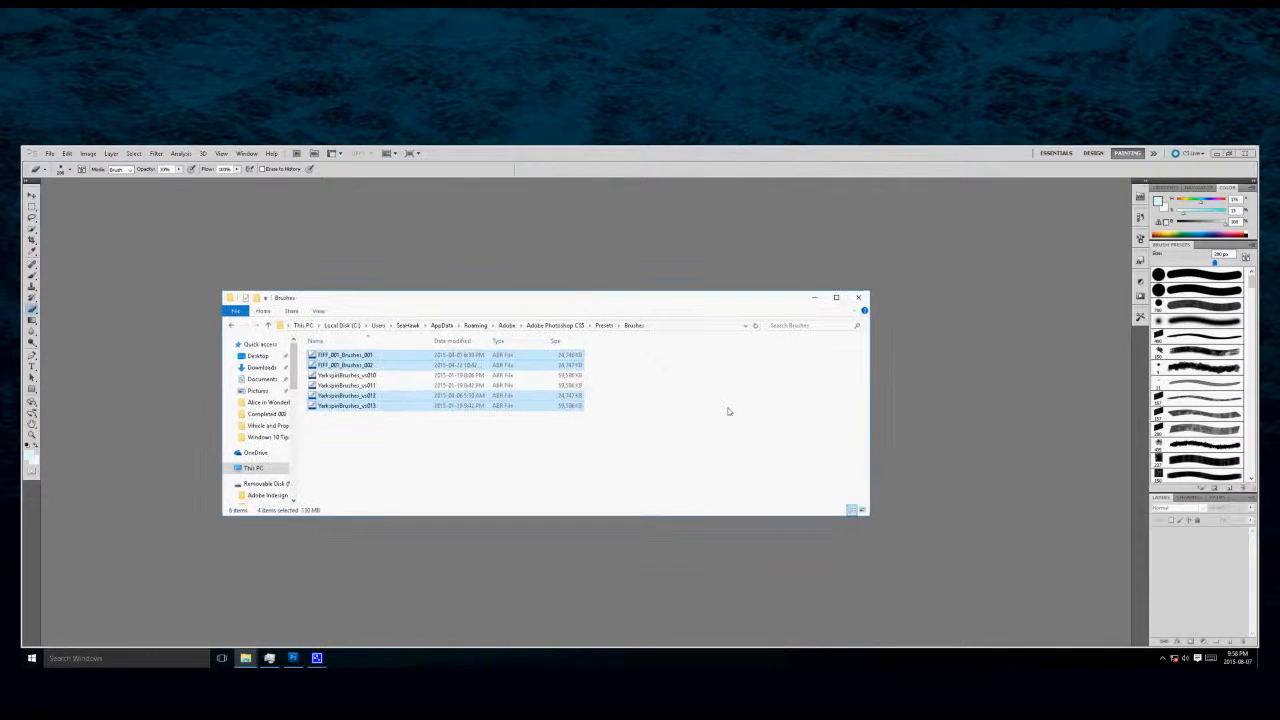
pyautogui.click(556, 326)
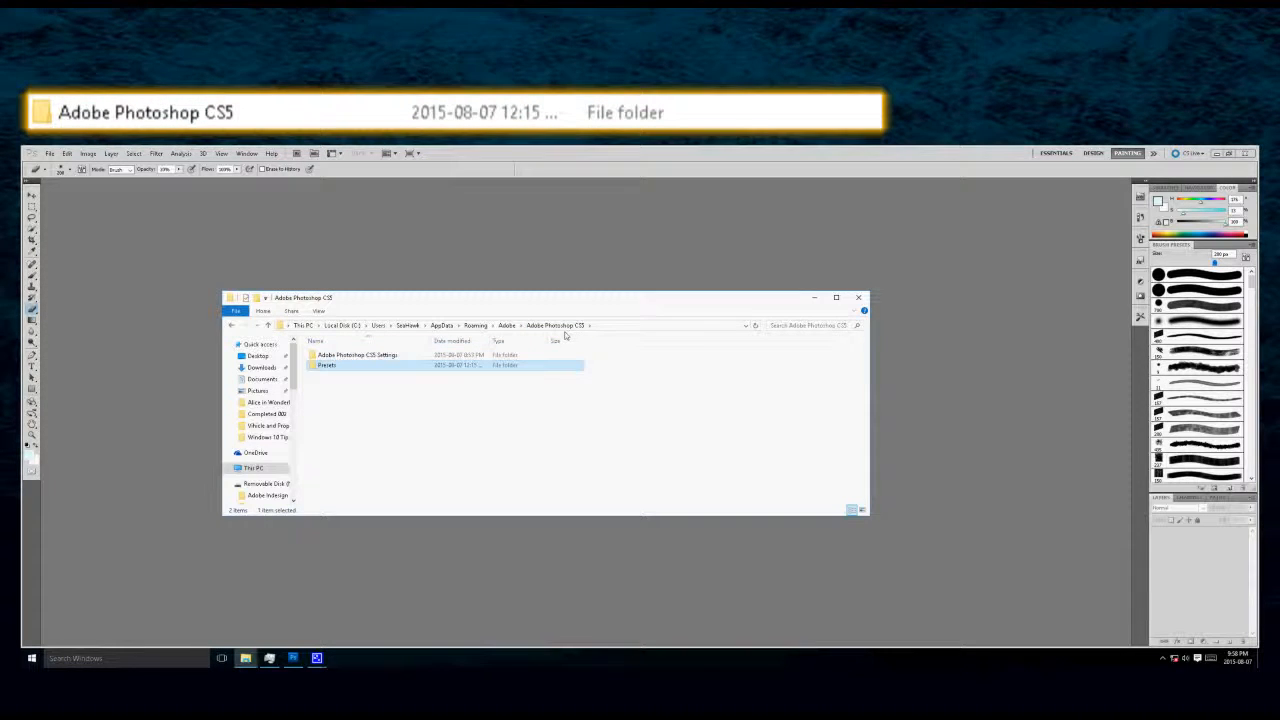
pyautogui.click(320, 356)
pyautogui.doubleClick(322, 356)
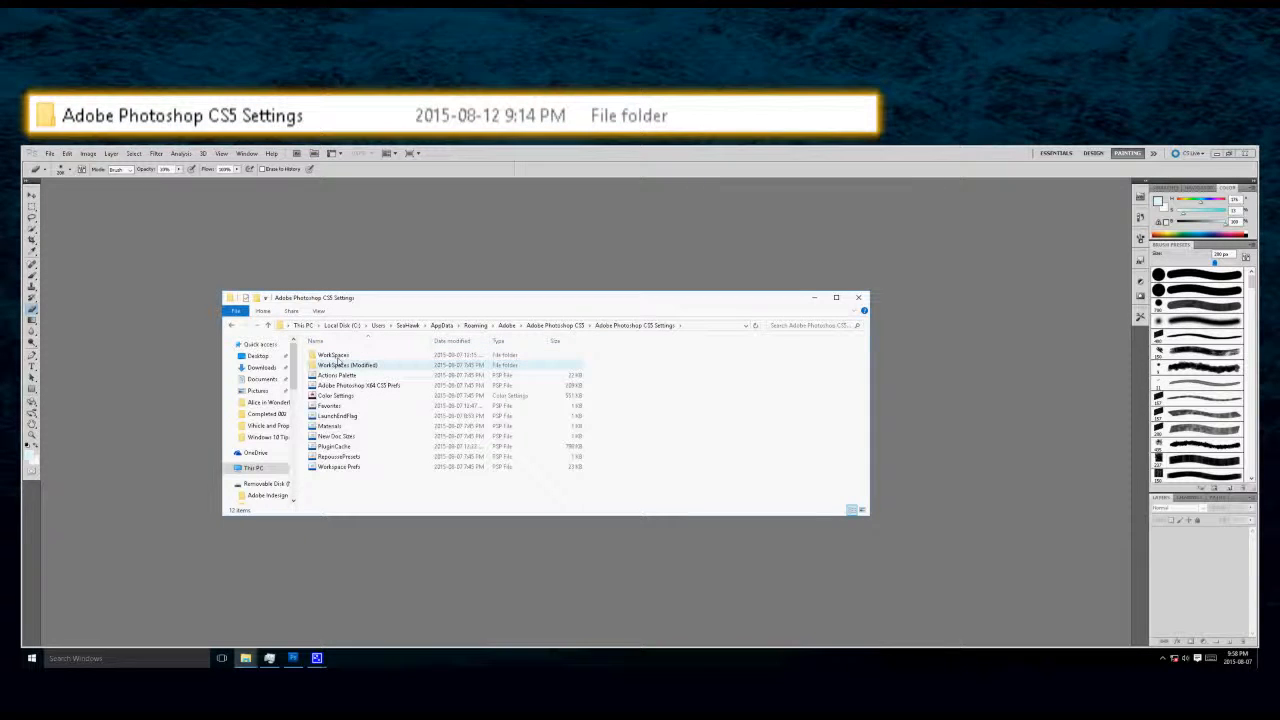
pyautogui.click(330, 356)
pyautogui.doubleClick(318, 356)
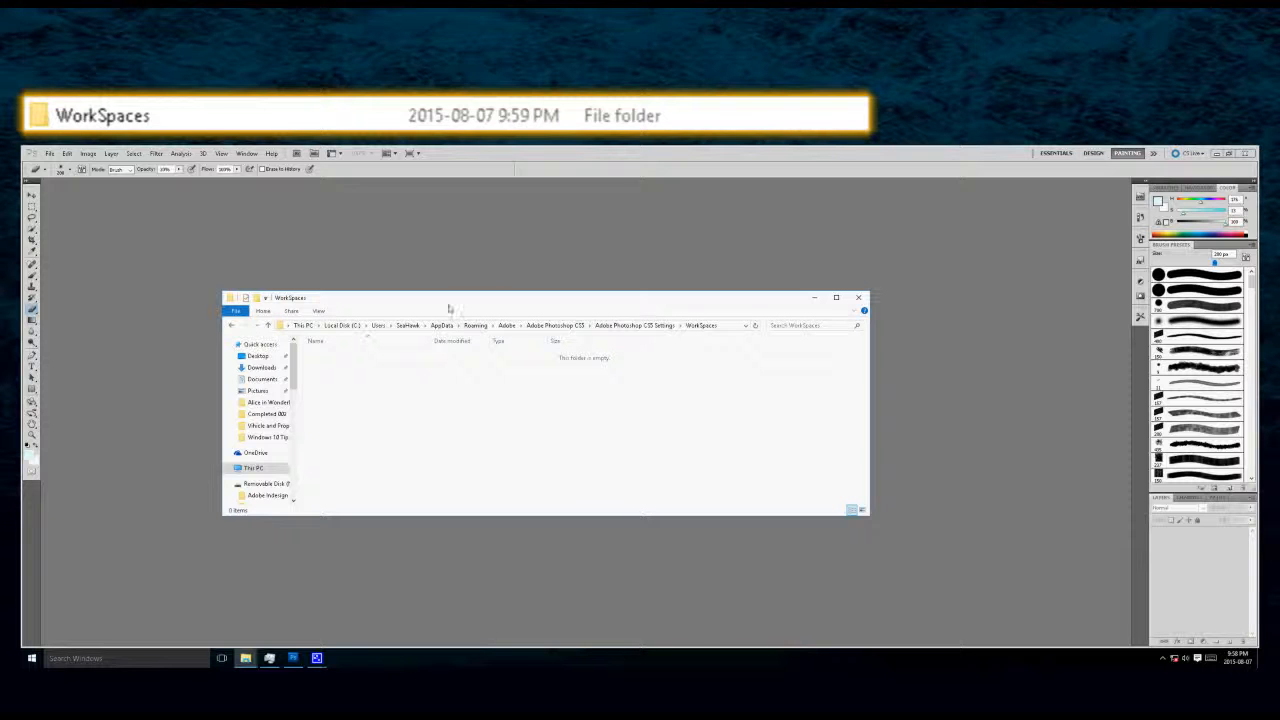
# Step: Move the WorkSpaces folder window aside and bring the removable disk's Photoshop Brushes folder window to the front
pyautogui.moveTo(369, 294); pyautogui.dragTo(287, 267)
pyautogui.moveTo(247, 658)
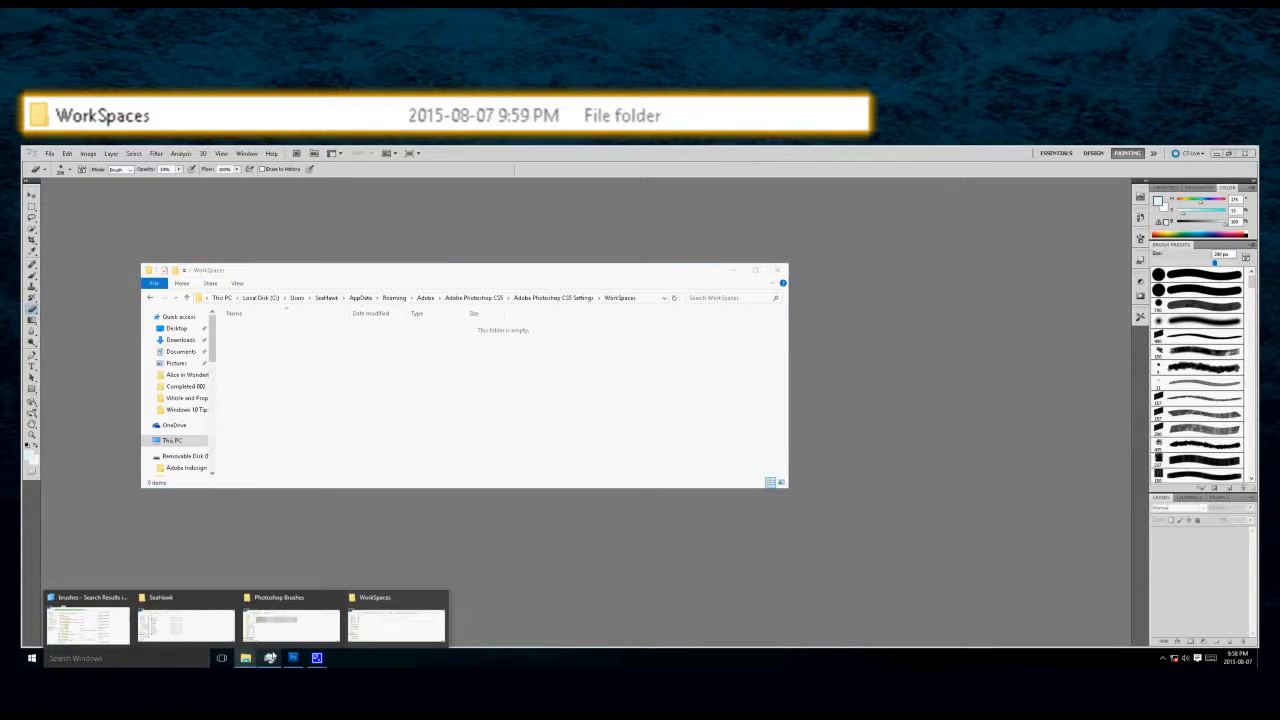
pyautogui.moveTo(176, 637)
pyautogui.moveTo(356, 628)
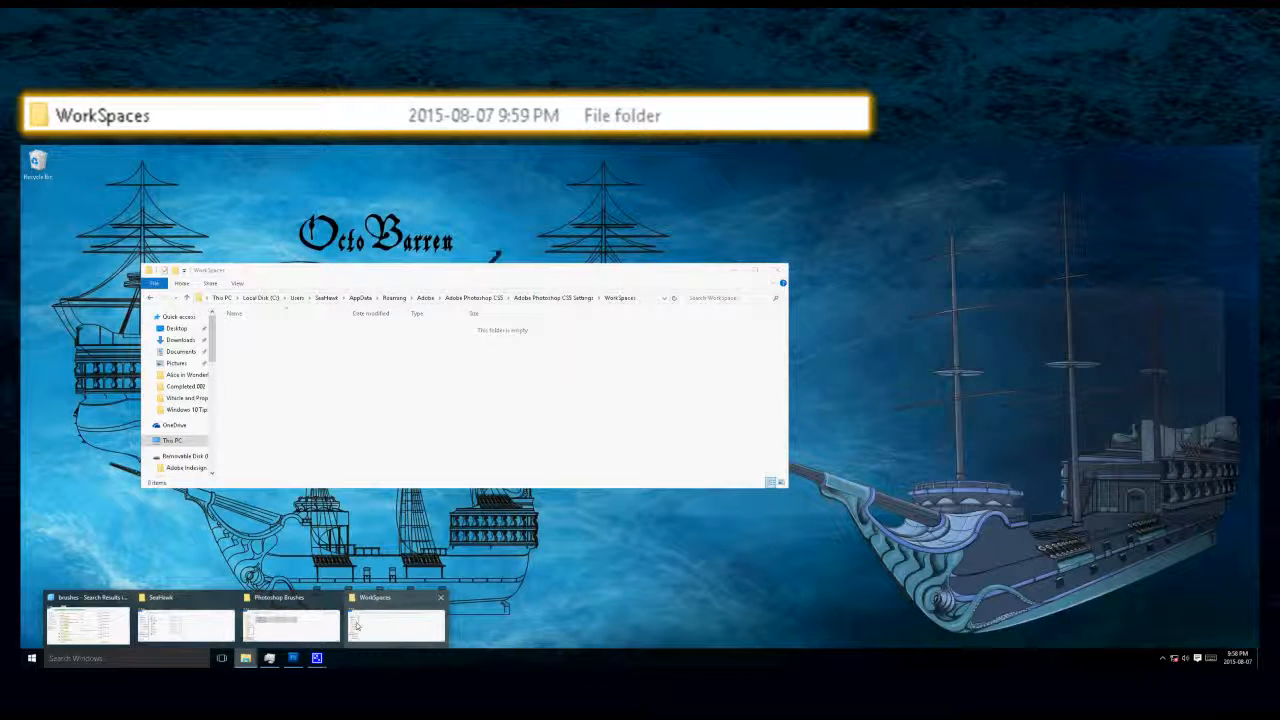
pyautogui.moveTo(271, 622)
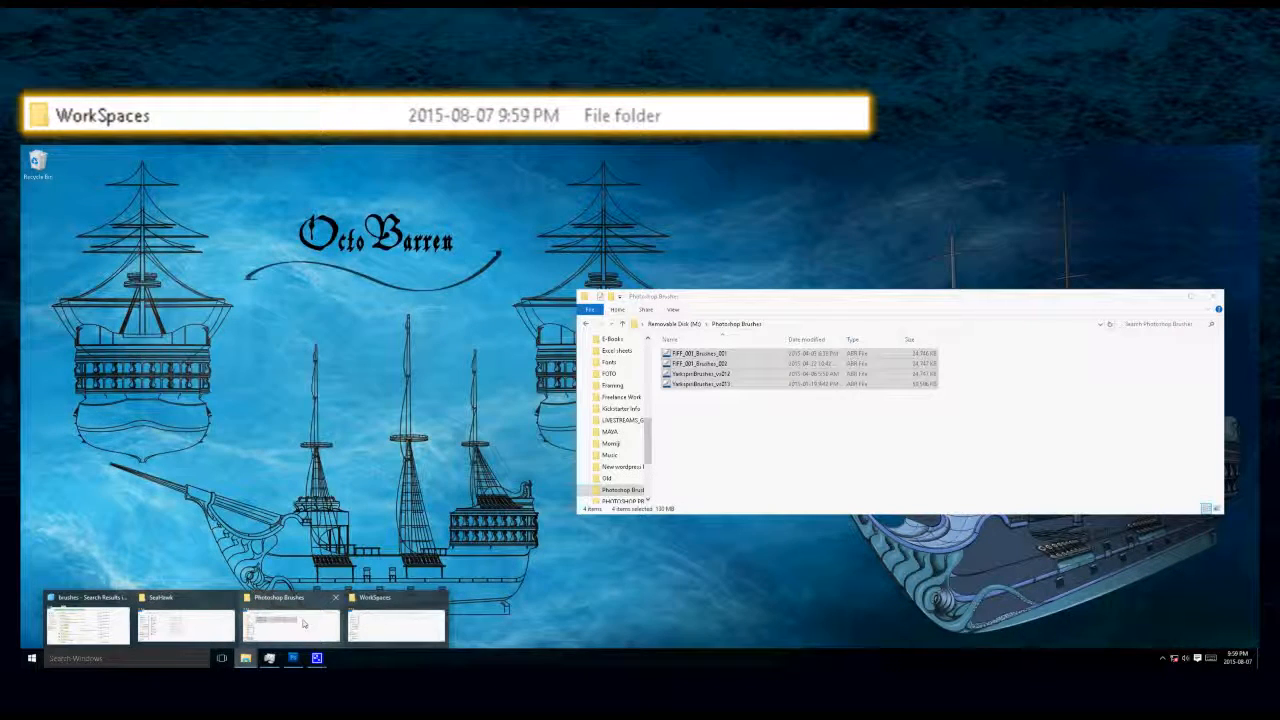
pyautogui.click(271, 622)
# Step: Copy the Yarkspiri file from the removable disk's PHOTOSHOP PRESETS > WORKSPACE folder into the Adobe Photoshop CS5 Settings WorkSpaces folder
pyautogui.hotkey('alt', 'Up')
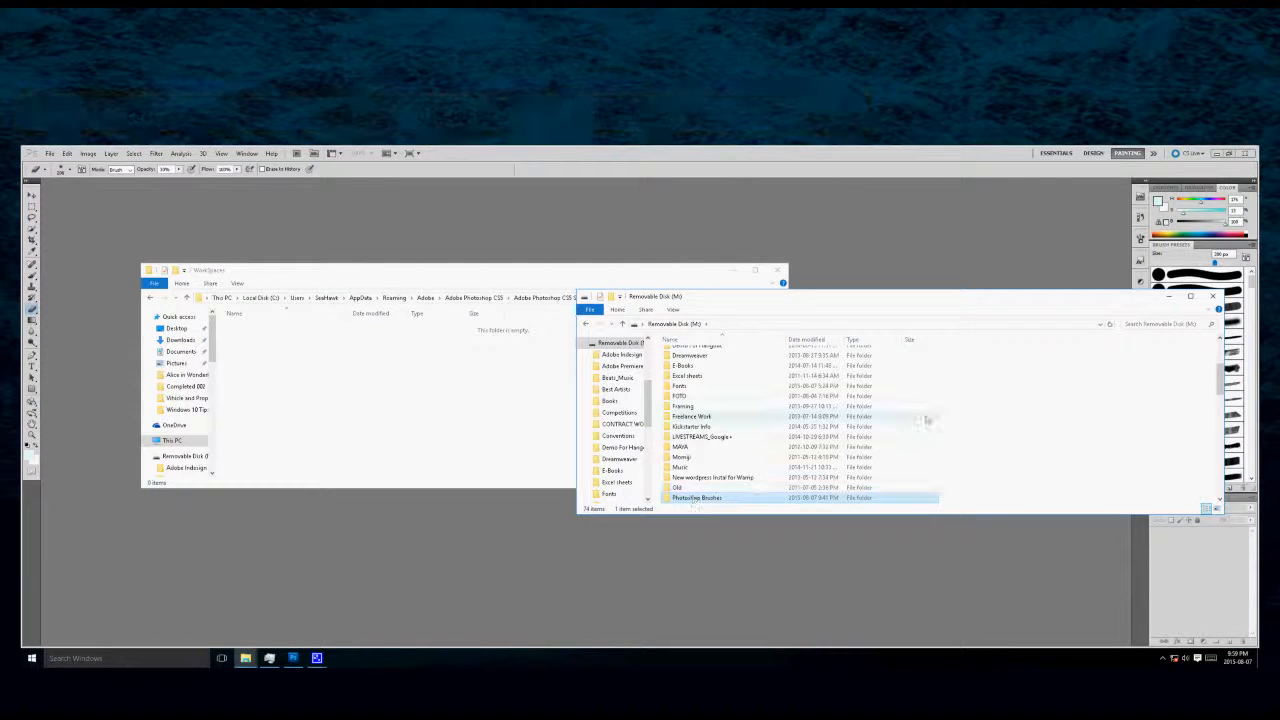
pyautogui.scroll(-4, 718, 380)
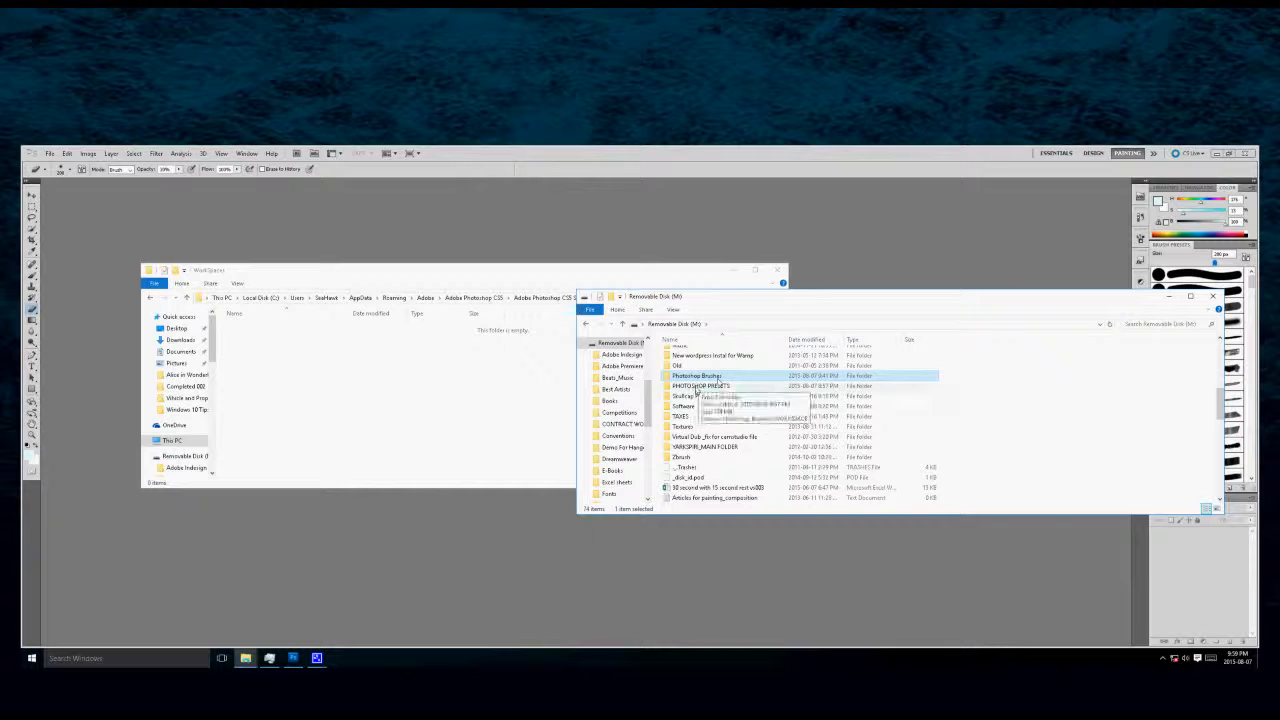
pyautogui.doubleClick(718, 386)
pyautogui.doubleClick(695, 363)
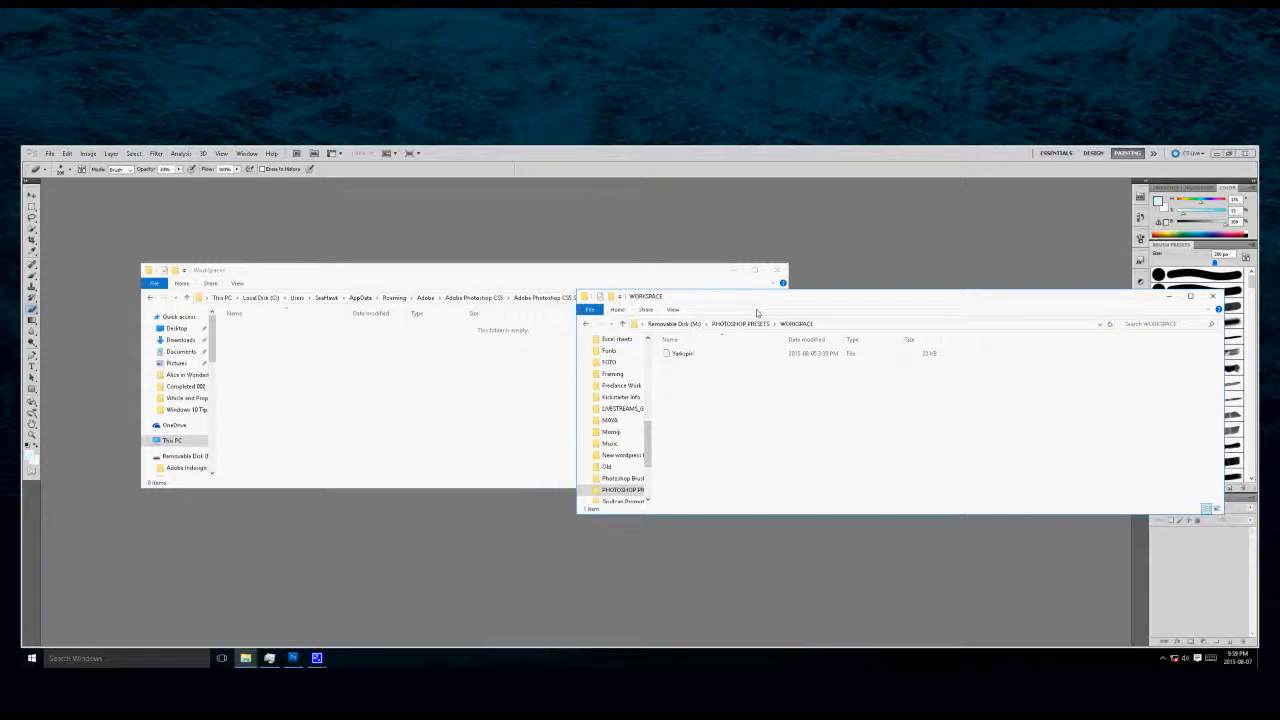
pyautogui.moveTo(765, 298); pyautogui.dragTo(843, 346)
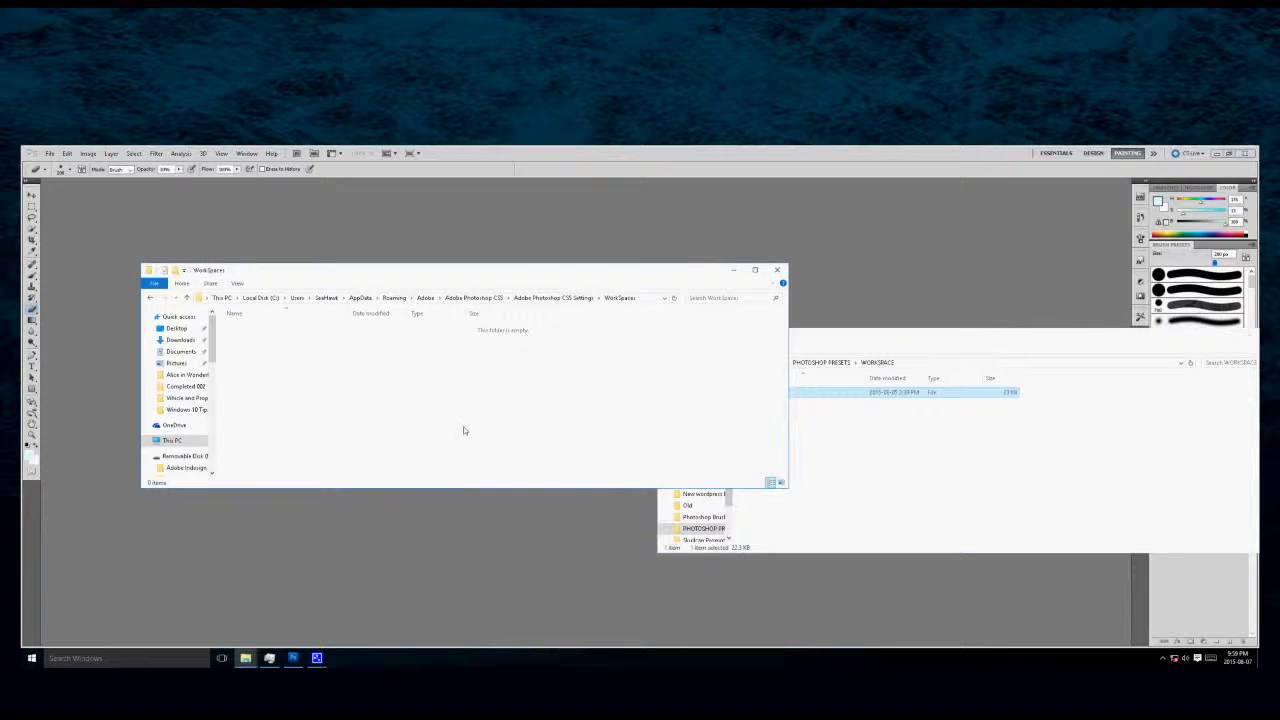
pyautogui.hotkey('ctrl', 'v')
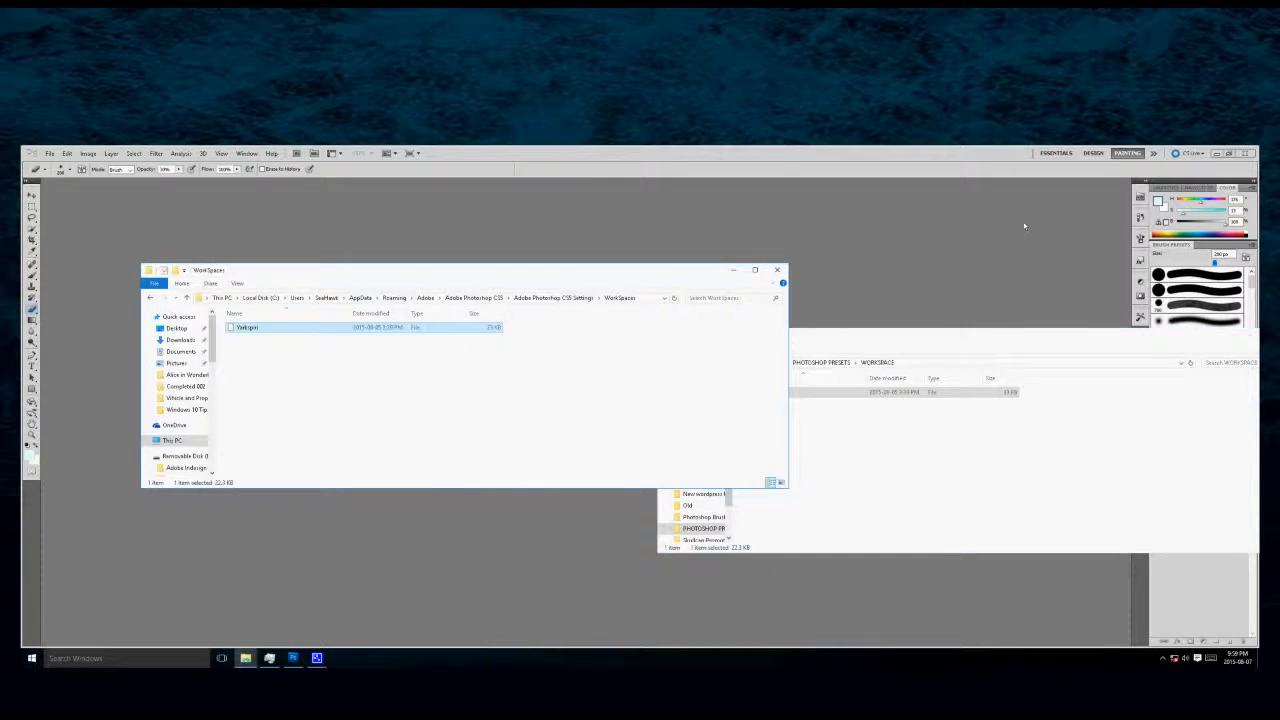
# Step: Return to Photoshop, restart it to load the copied workspace file, and switch to the Yarkspiri workspace
pyautogui.click(1024, 226)
pyautogui.click(1153, 154)
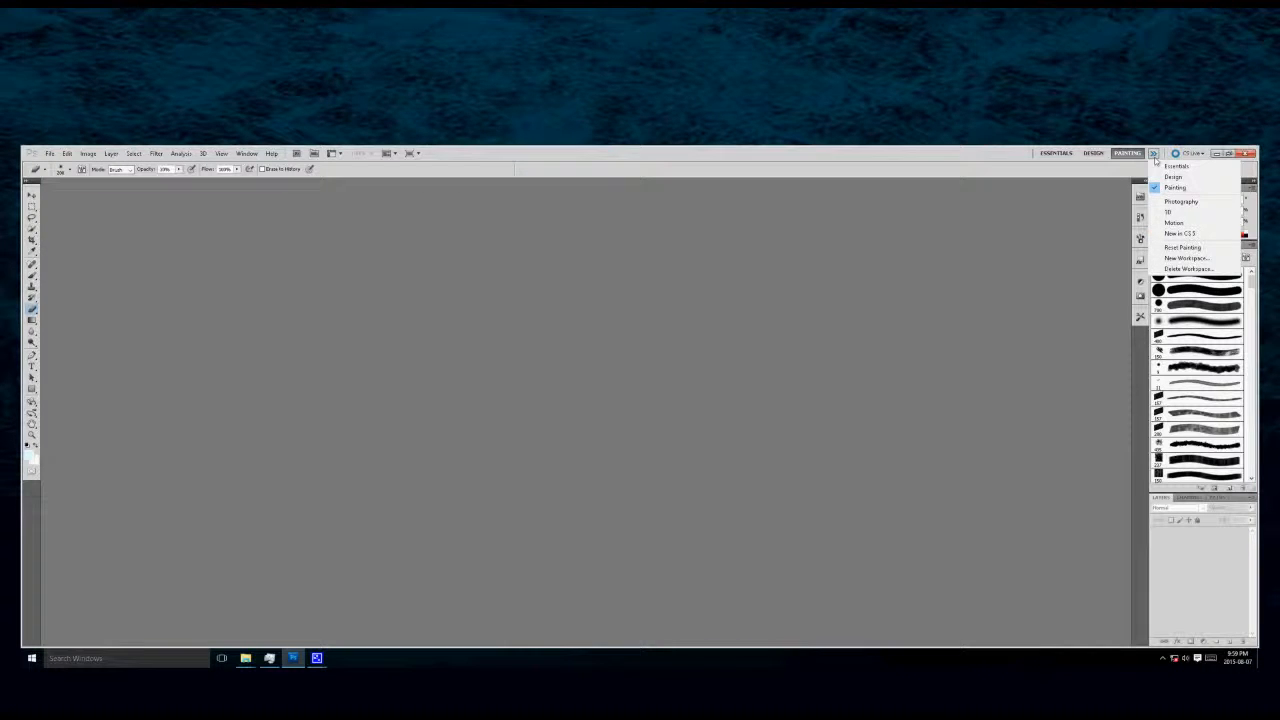
pyautogui.click(1155, 158)
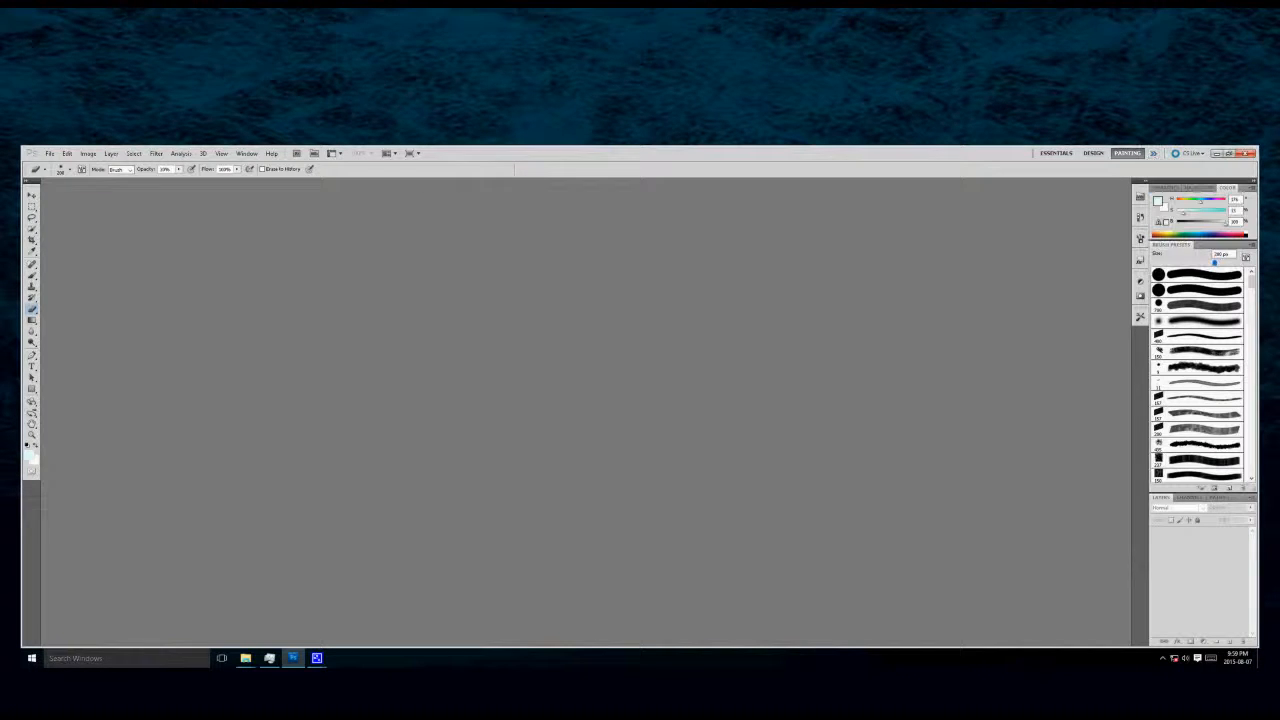
pyautogui.click(1248, 154)
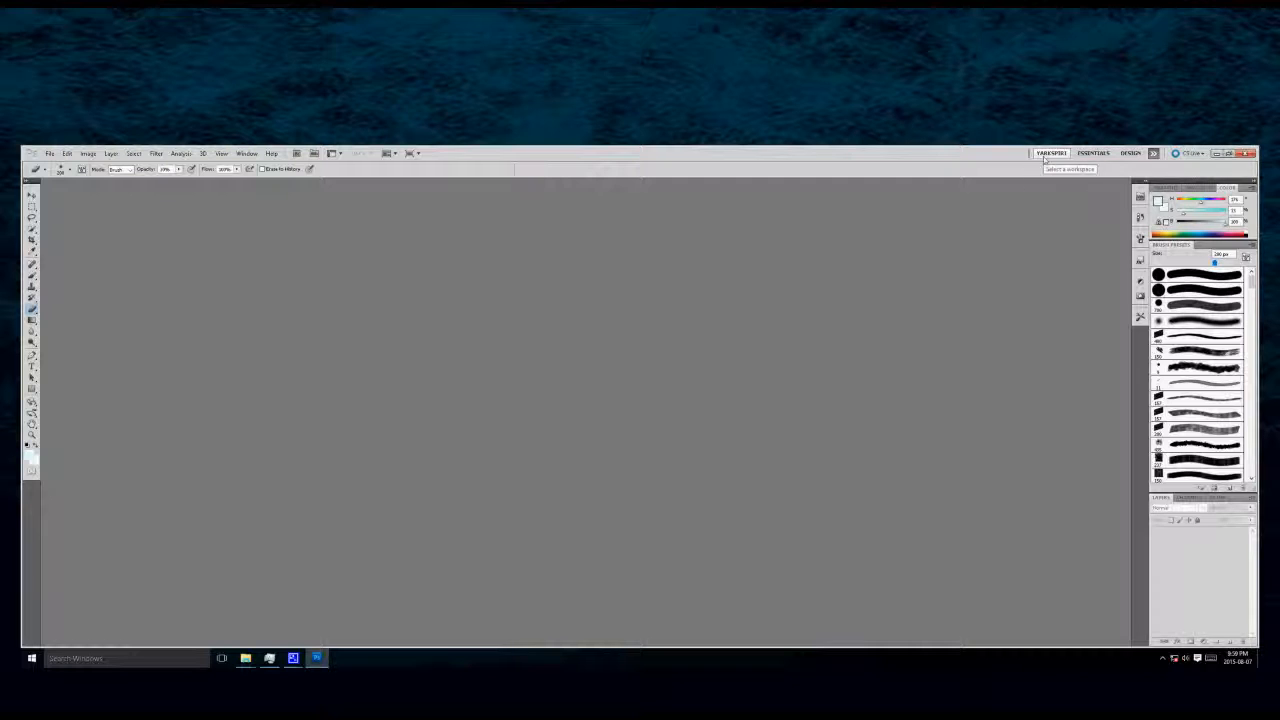
pyautogui.click(1044, 156)
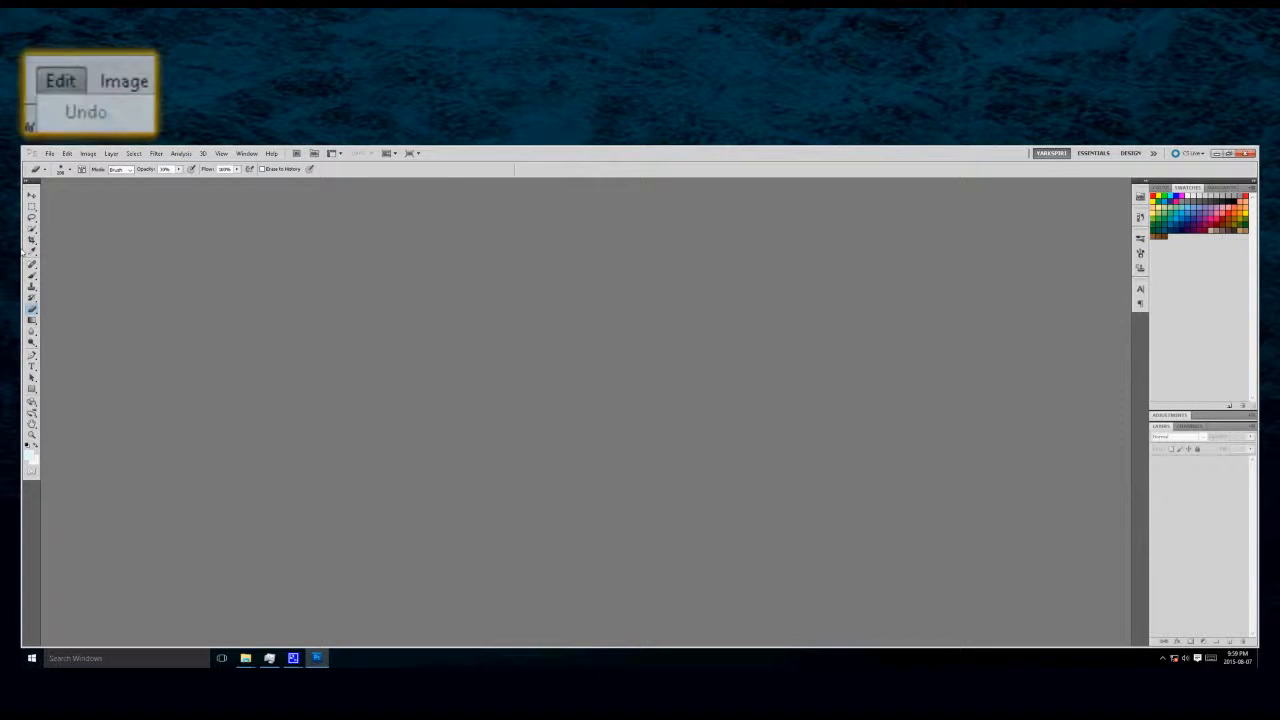
# Step: Examine the memory usage, scratch disk and history state settings in the Performance preferences, and close the dialog without saving
pyautogui.click(49, 153)
pyautogui.moveTo(67, 153)
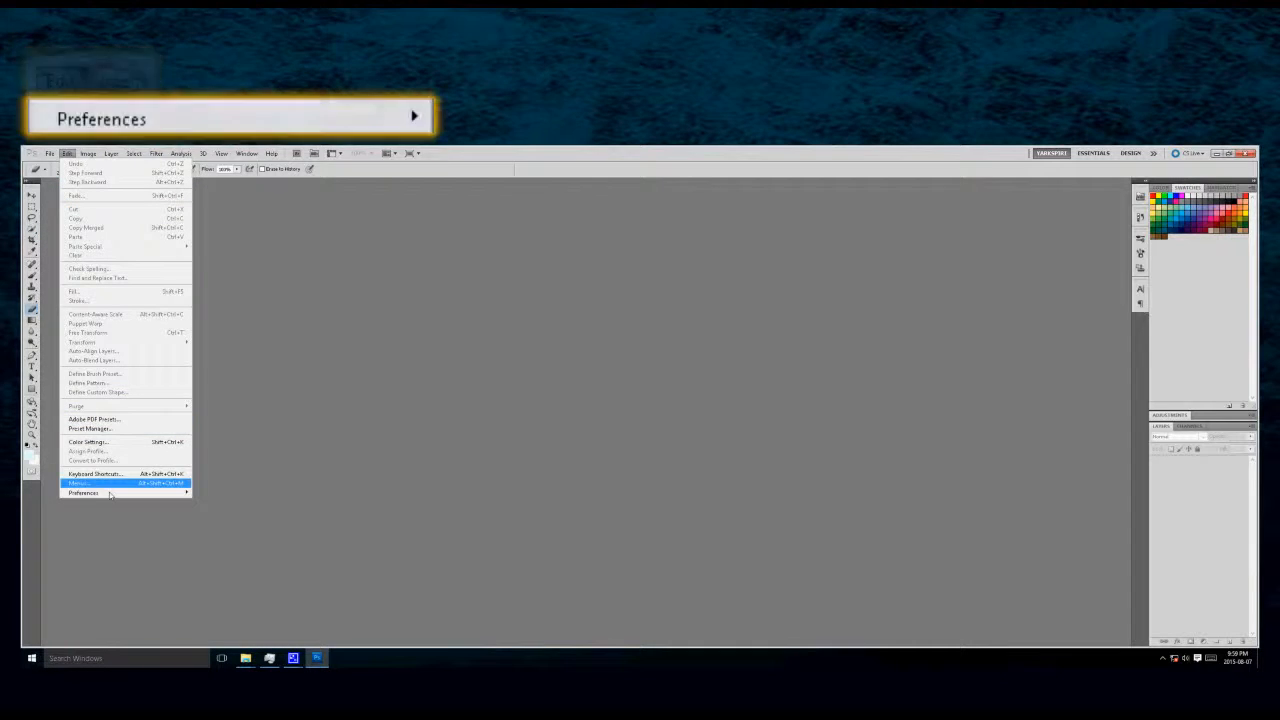
pyautogui.moveTo(177, 492)
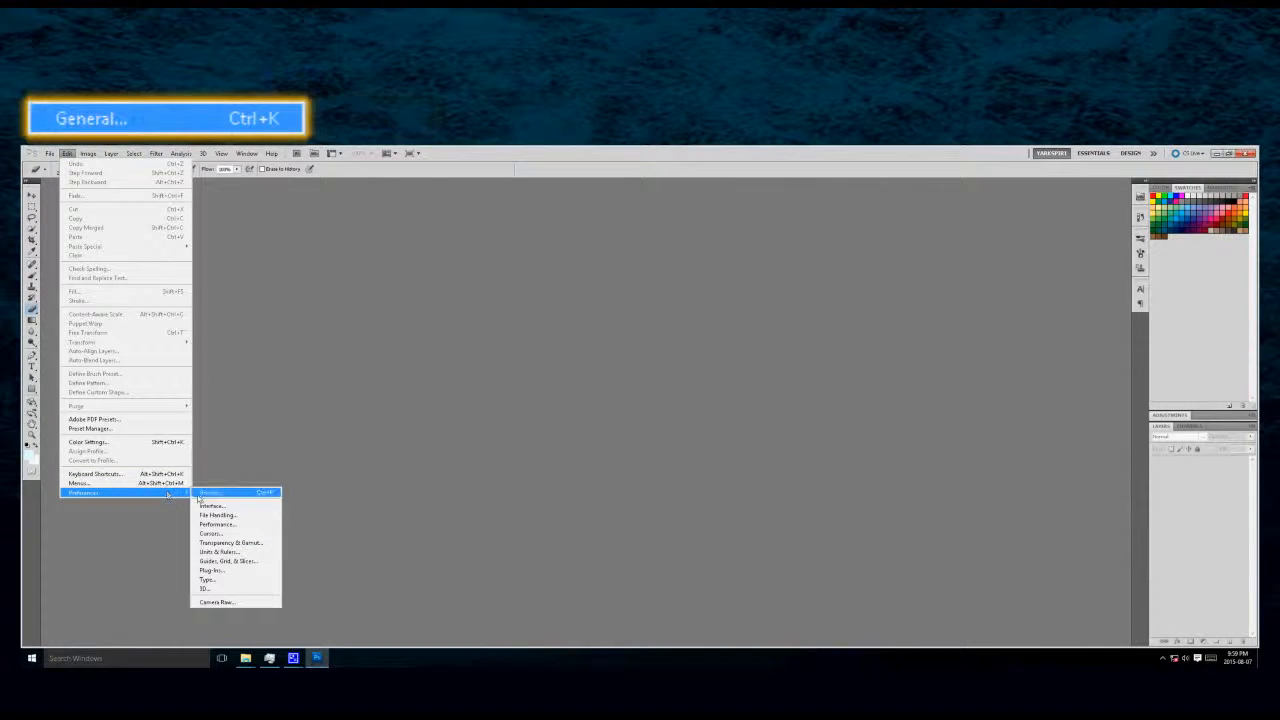
pyautogui.click(205, 493)
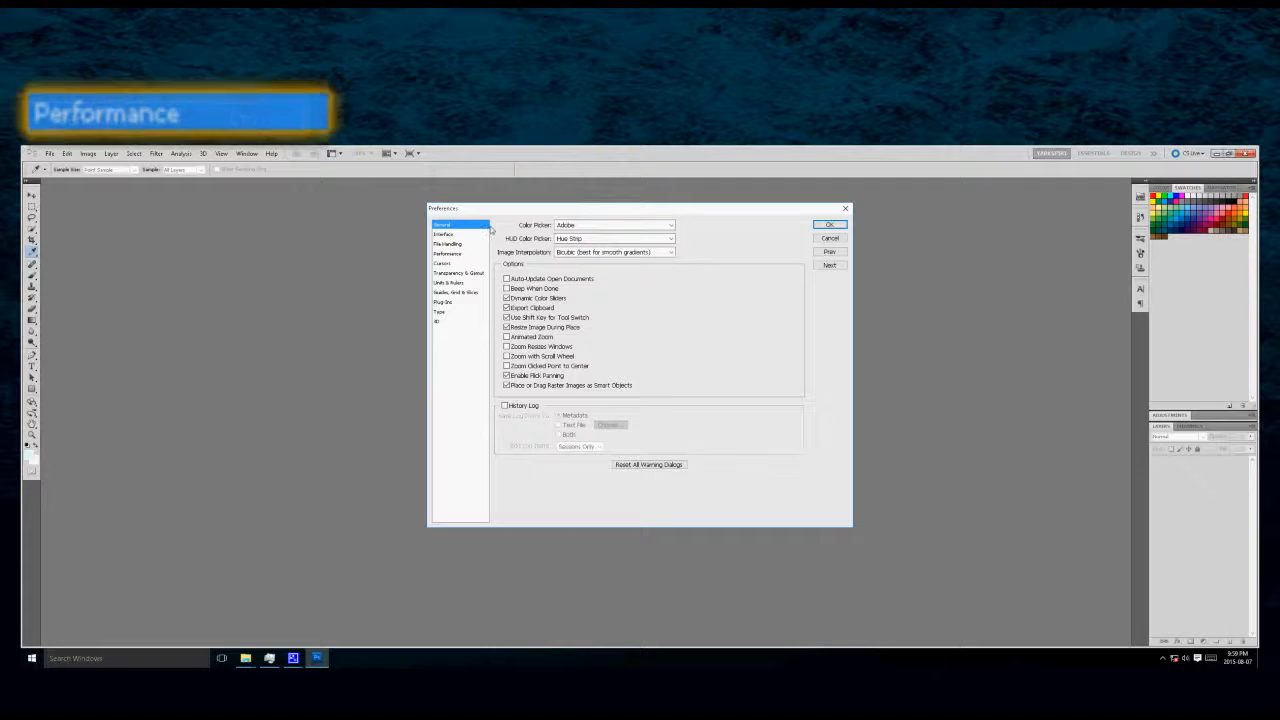
pyautogui.click(450, 255)
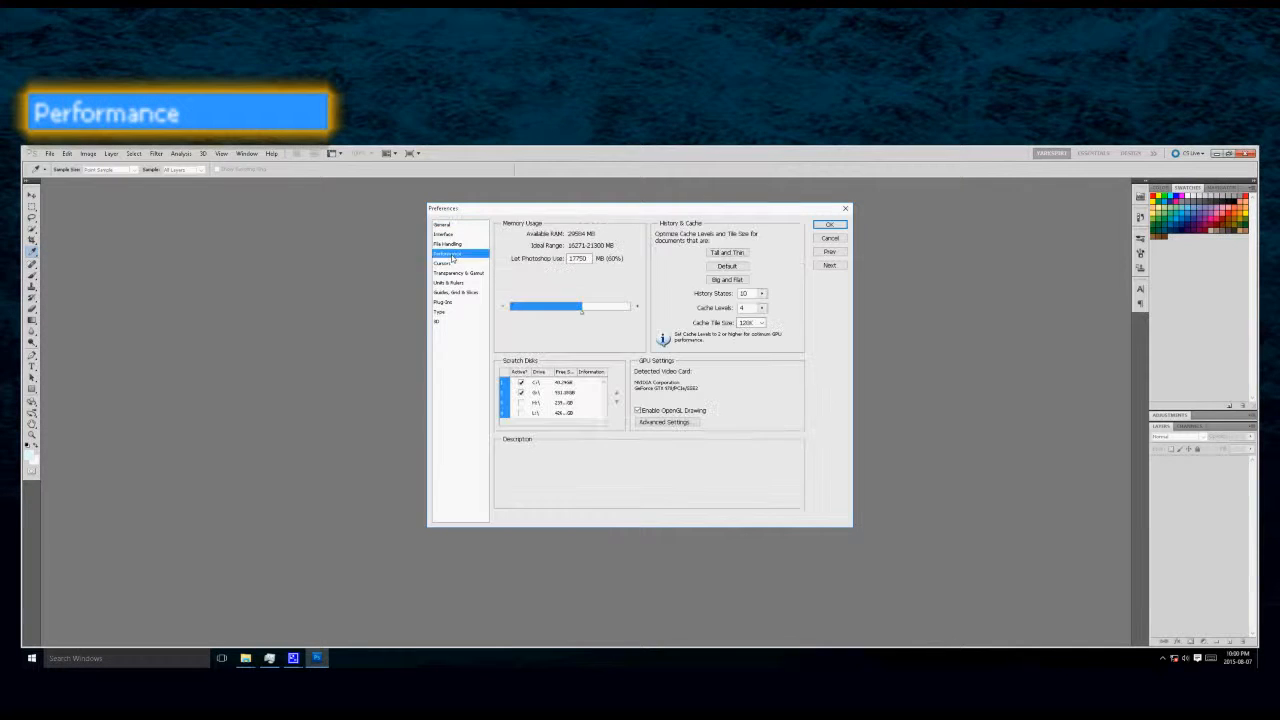
pyautogui.click(522, 391)
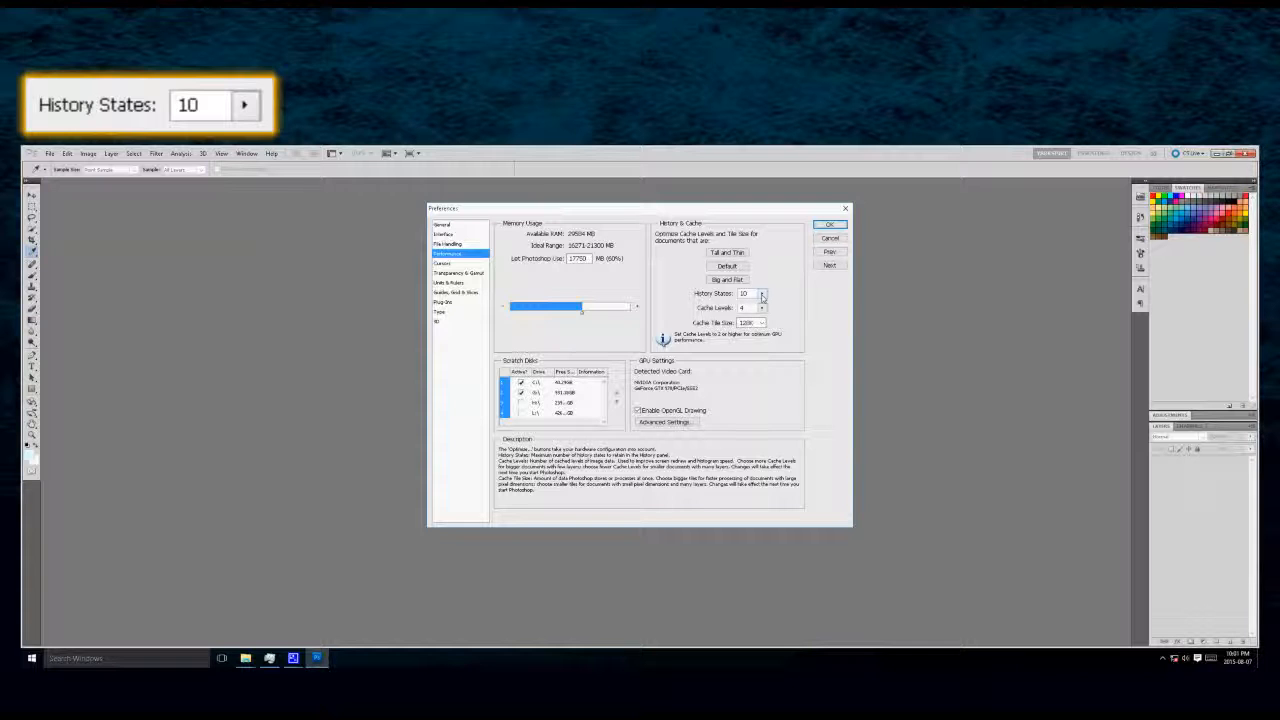
pyautogui.click(762, 295)
pyautogui.click(786, 291)
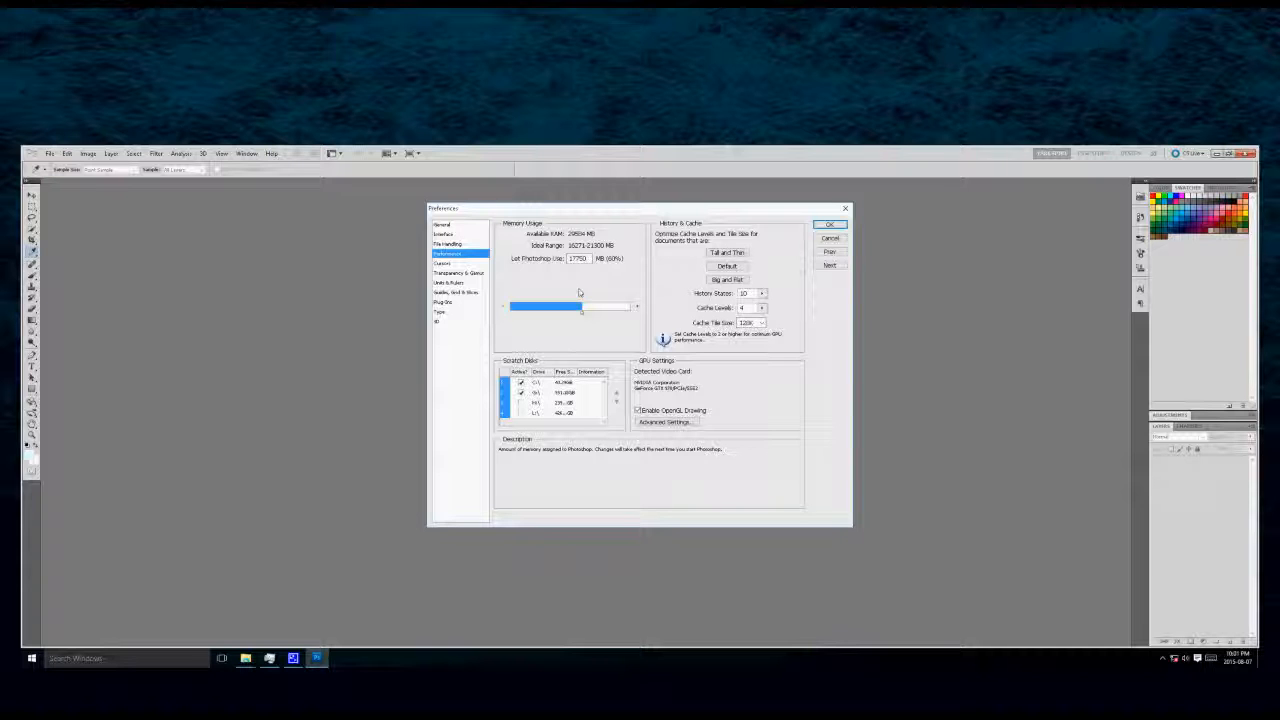
pyautogui.click(830, 240)
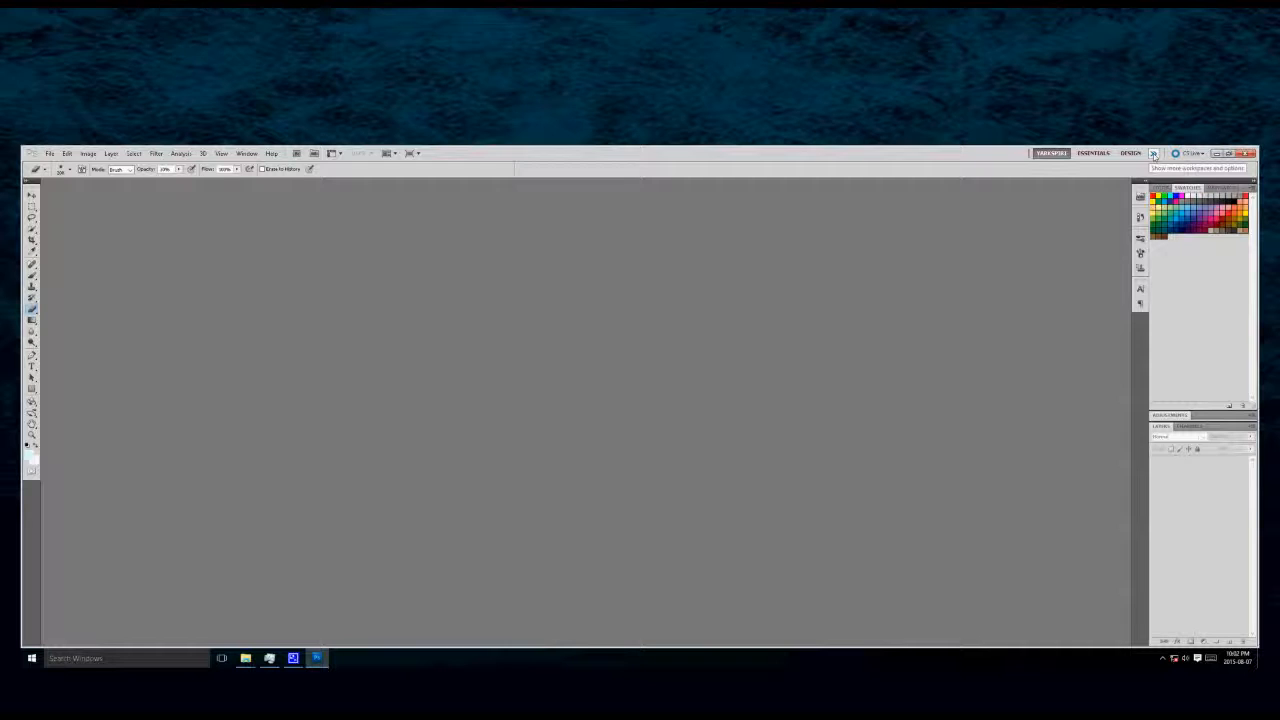
# Step: View the capture options for creating a new workspace, and close the dialog without saving a workspace
pyautogui.click(1153, 154)
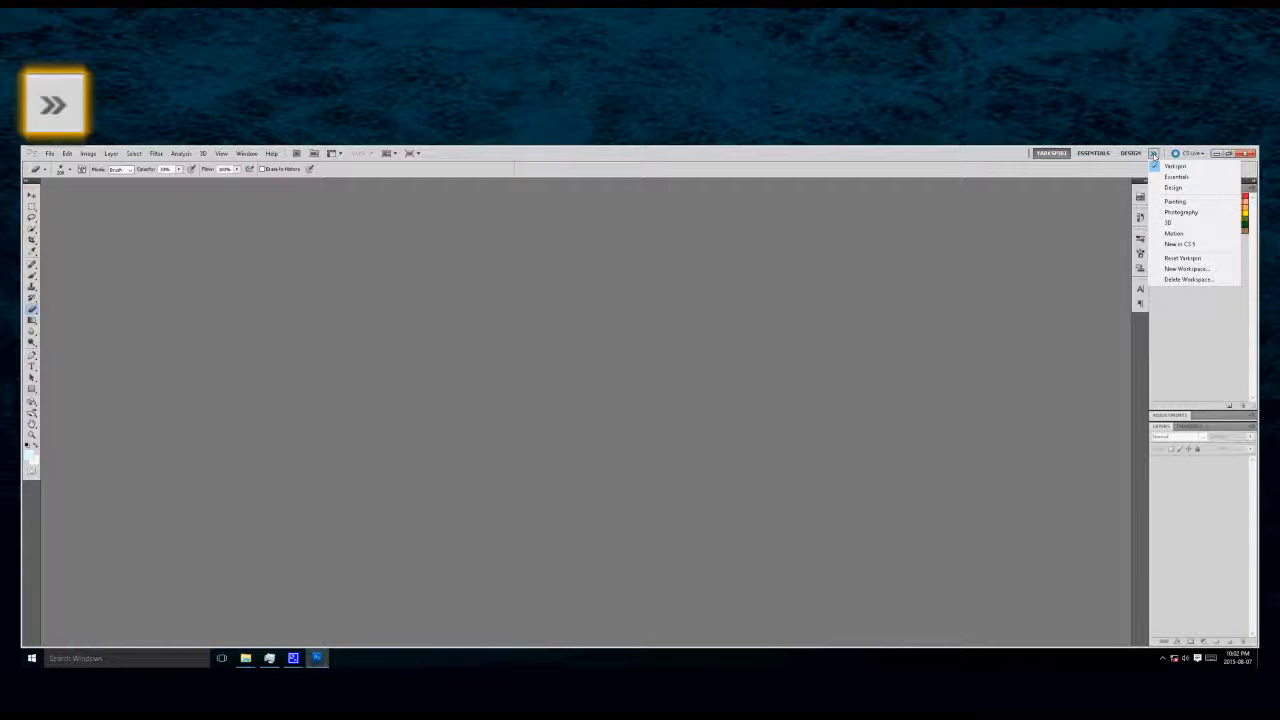
pyautogui.click(1164, 270)
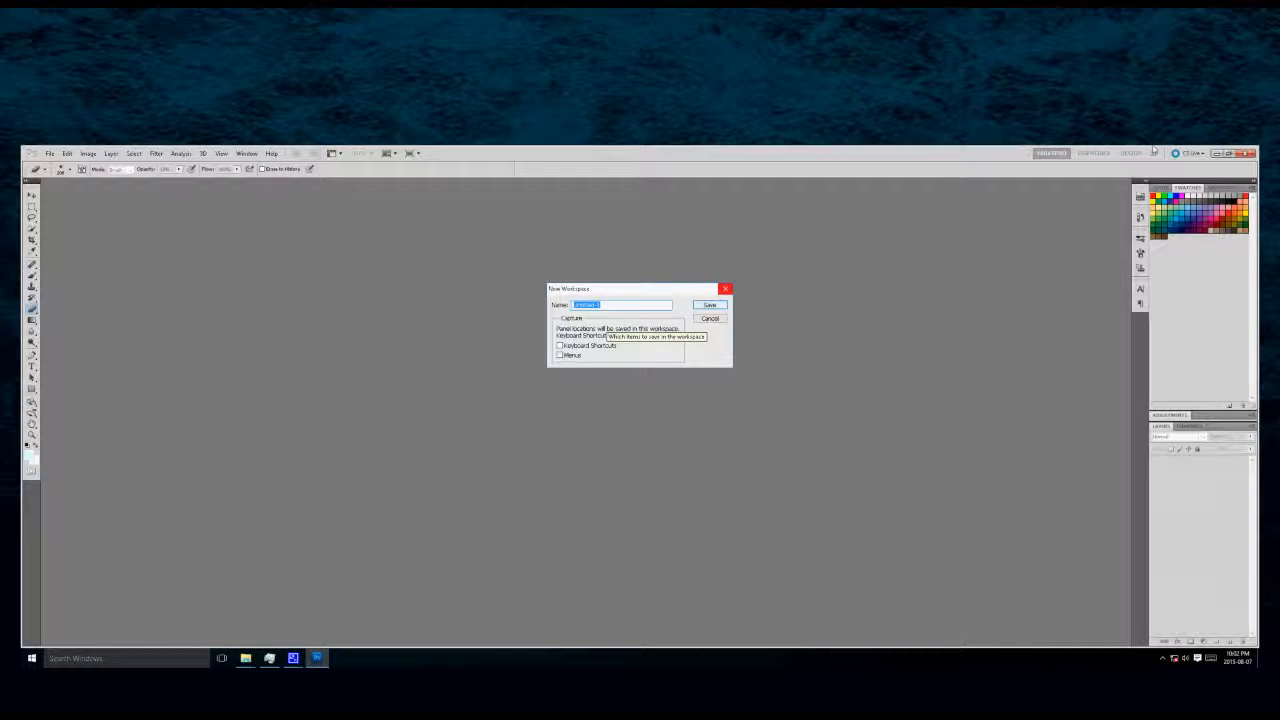
pyautogui.click(711, 319)
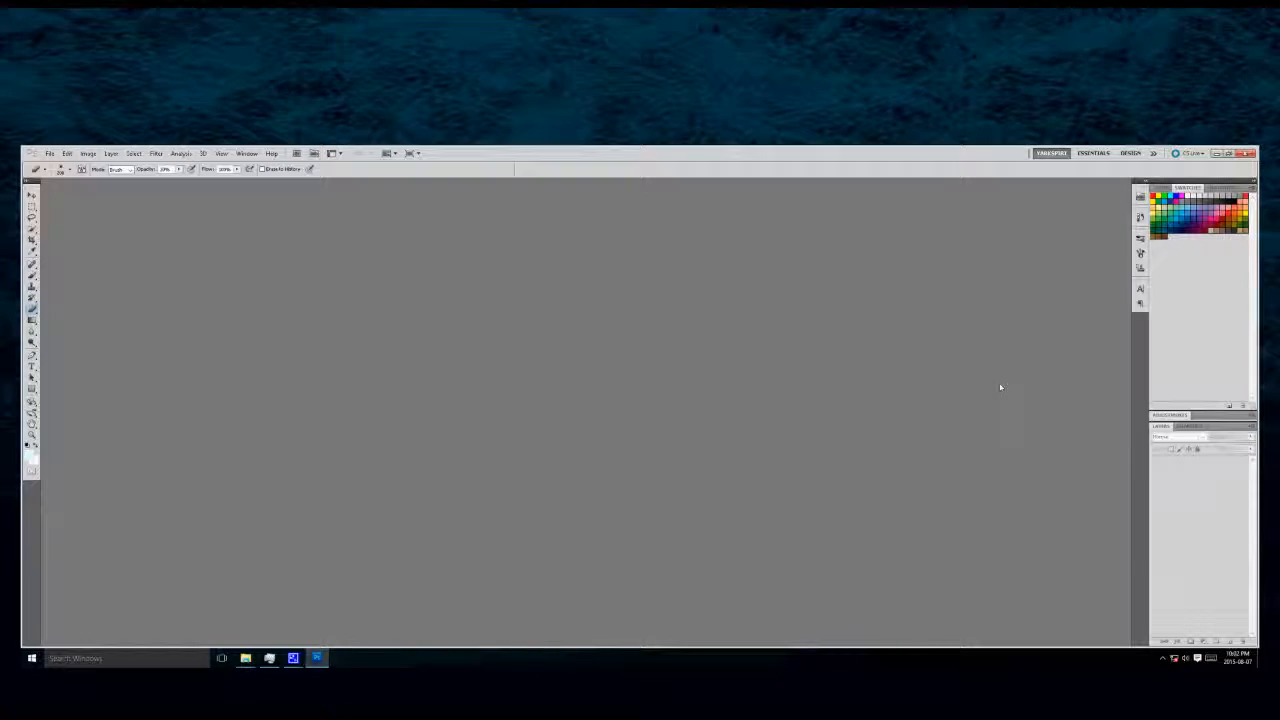